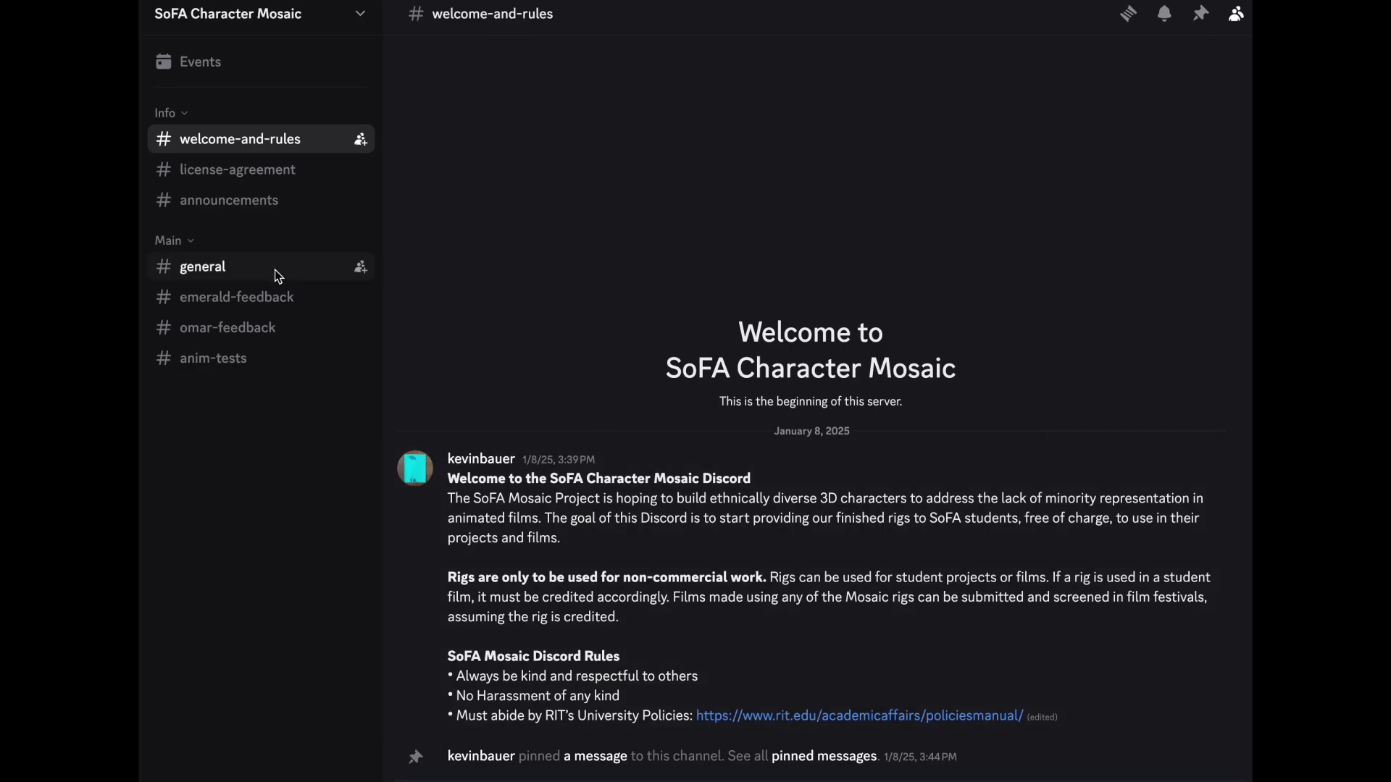
Open the general channel of the SoFA Character Mosaic server and browse its messages
click(276, 270)
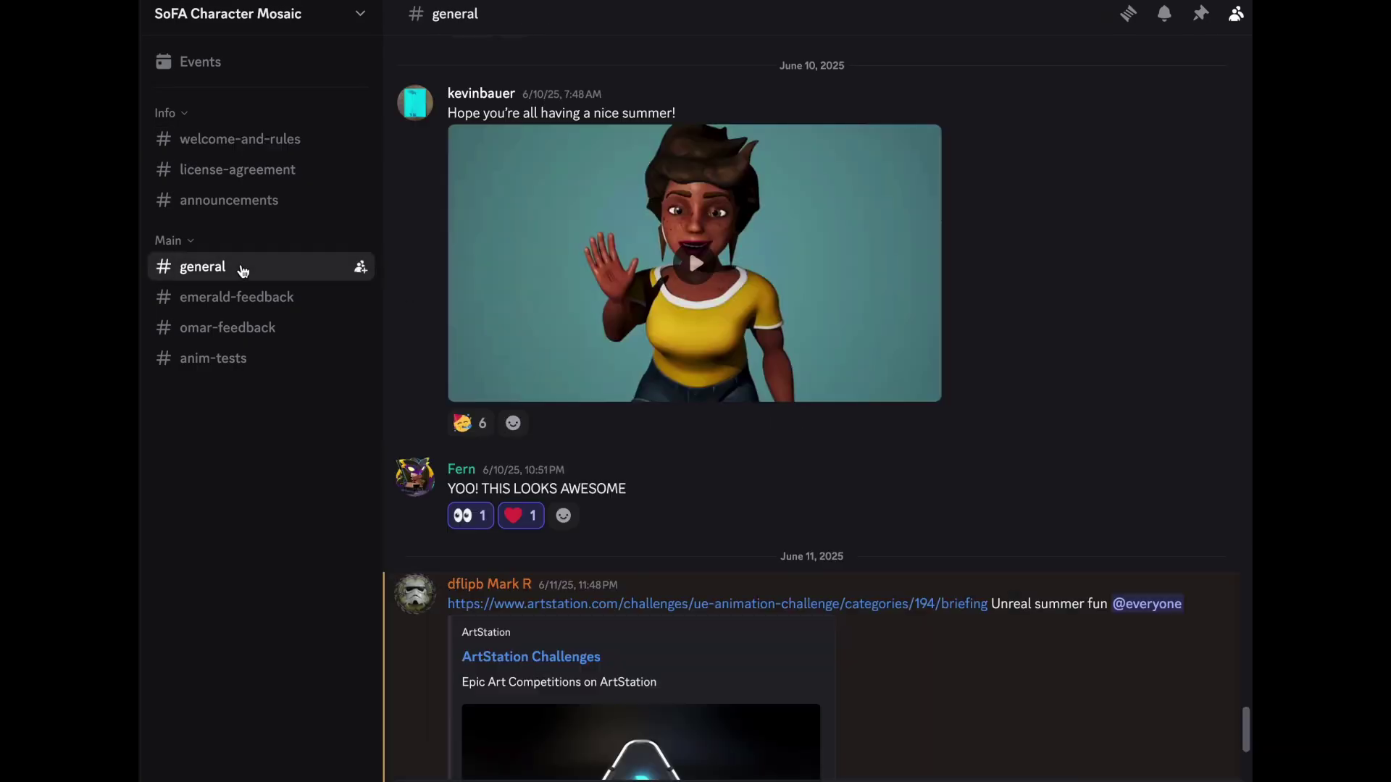
scroll(901, 288, down, 2)
scroll(901, 293, down, 5)
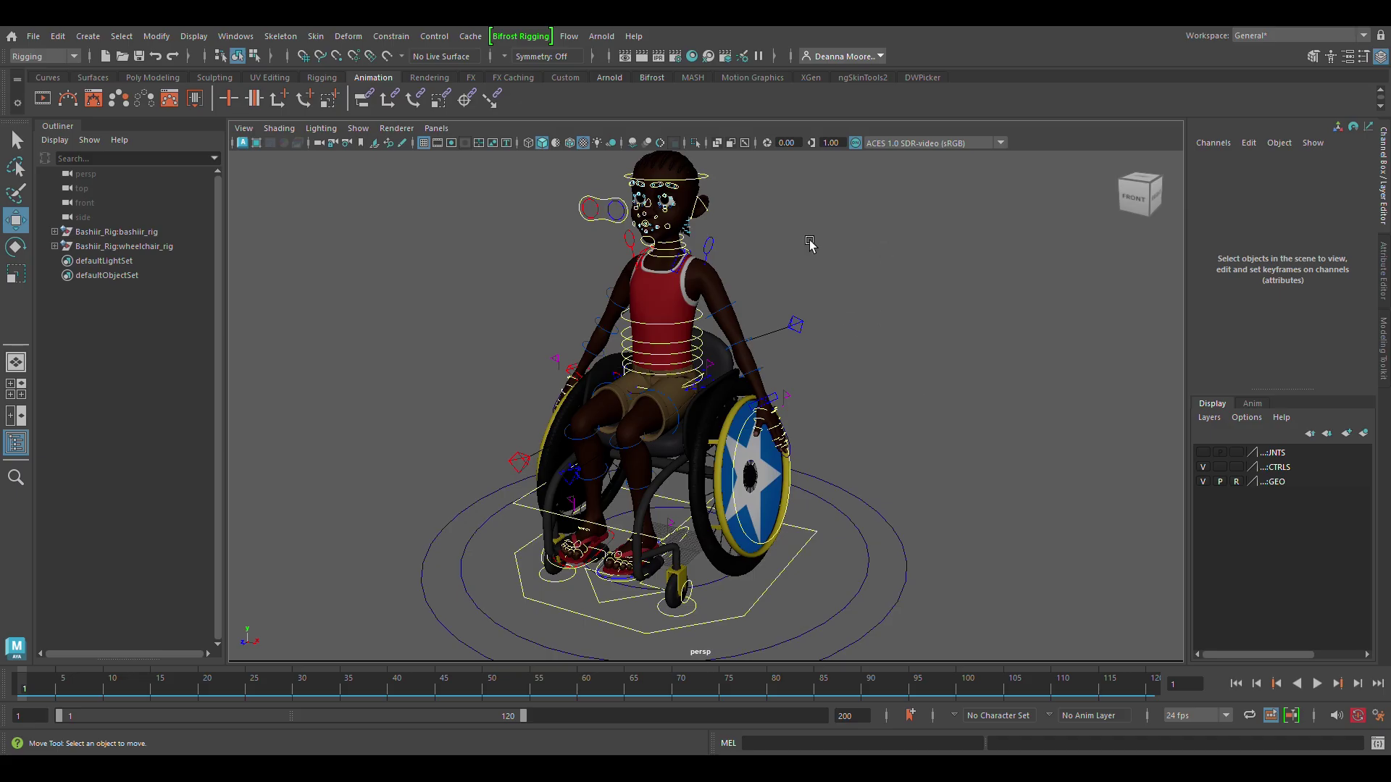
In Maya, switch the Wheelchair attribute of the character's main control off and back on
click(706, 588)
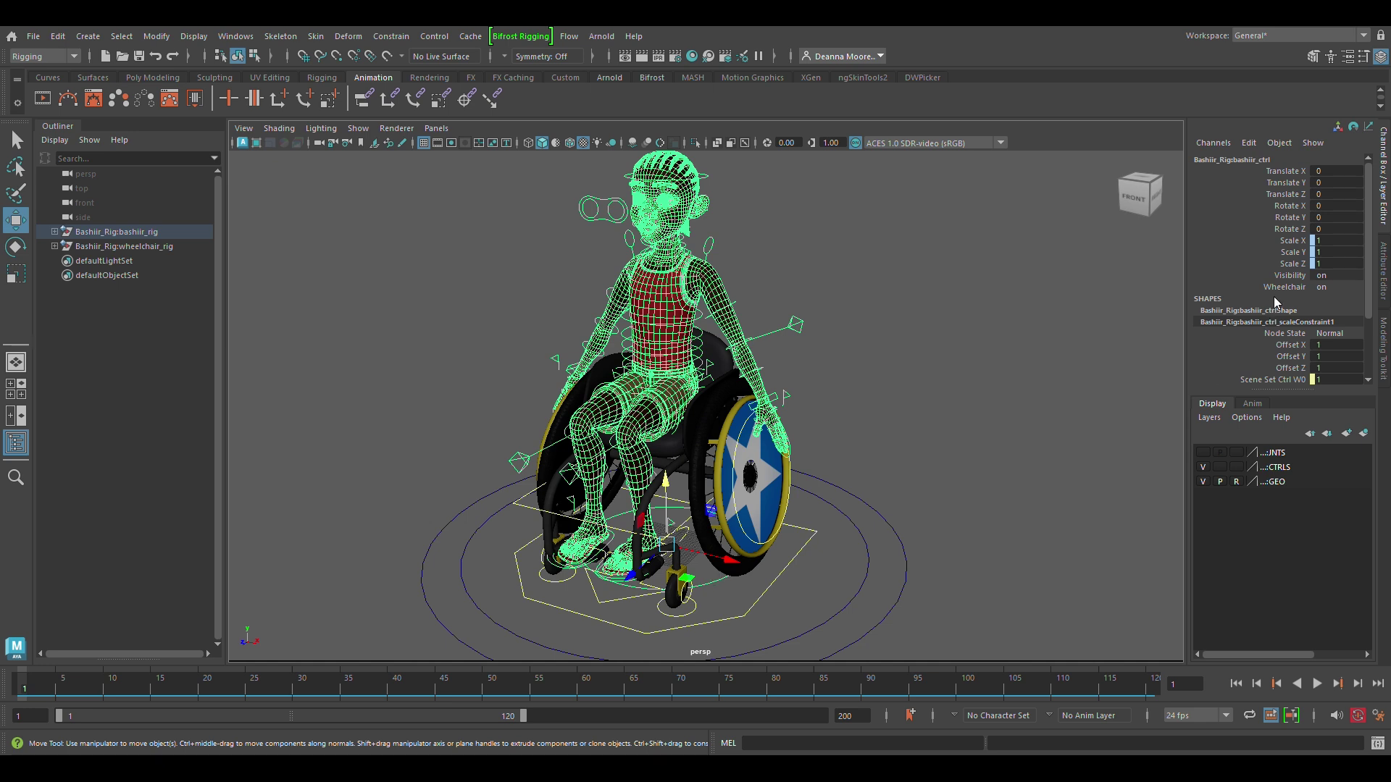
click(1338, 301)
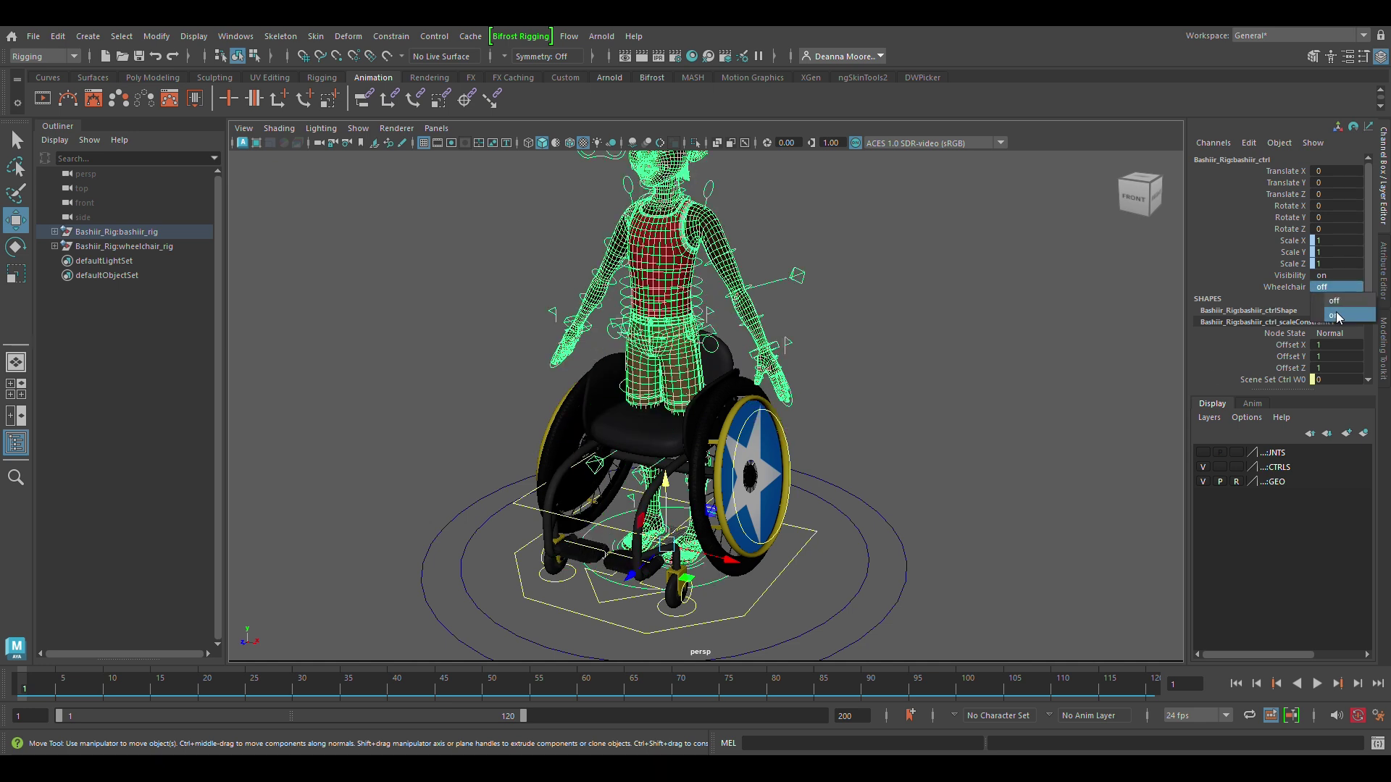
click(1339, 316)
click(1336, 302)
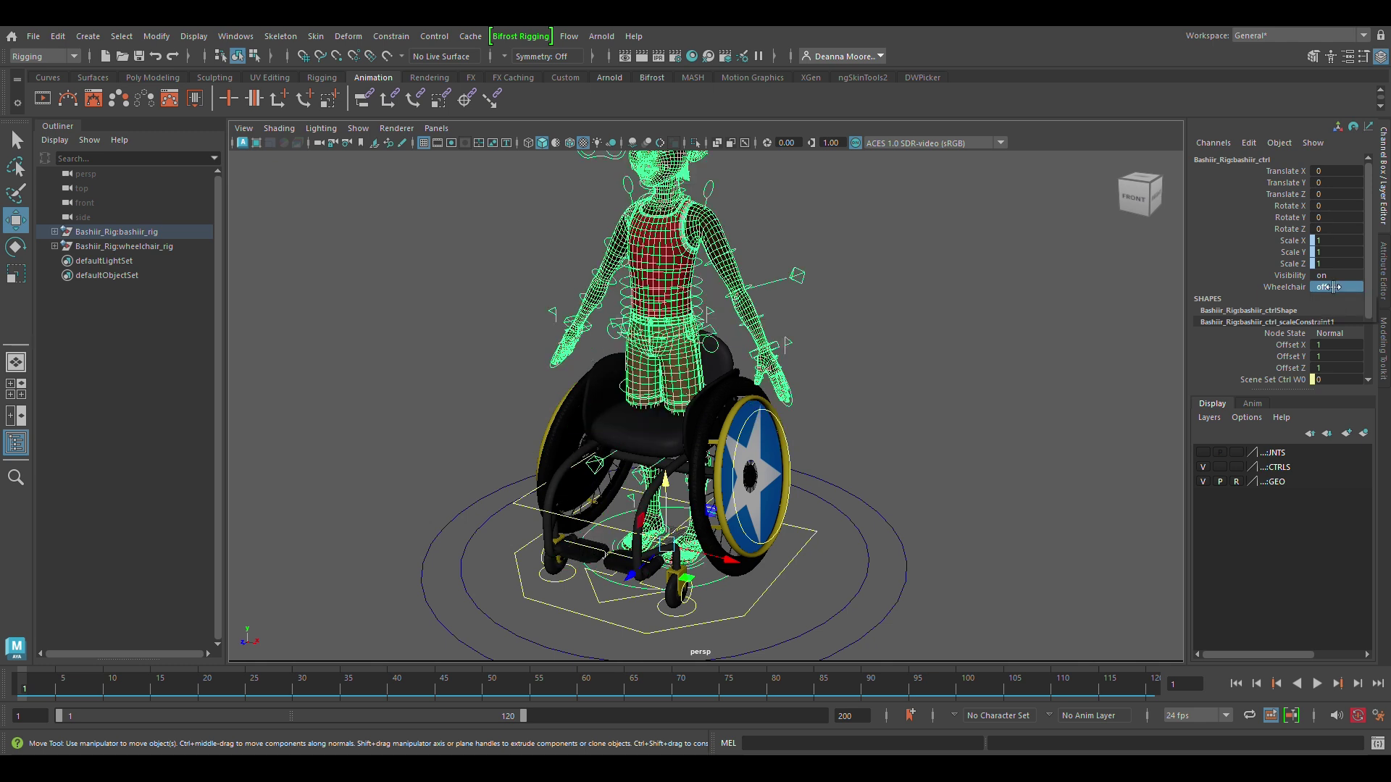
click(1334, 316)
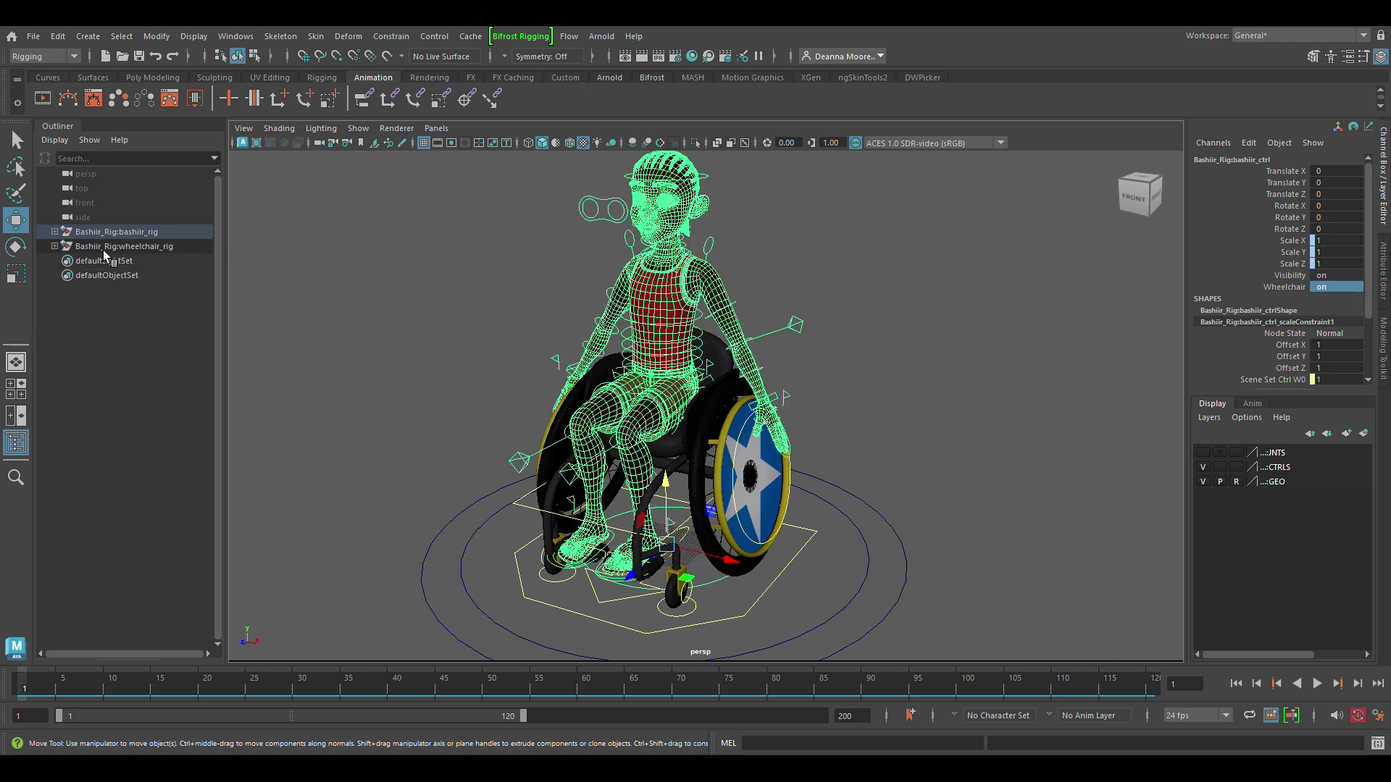
click(951, 372)
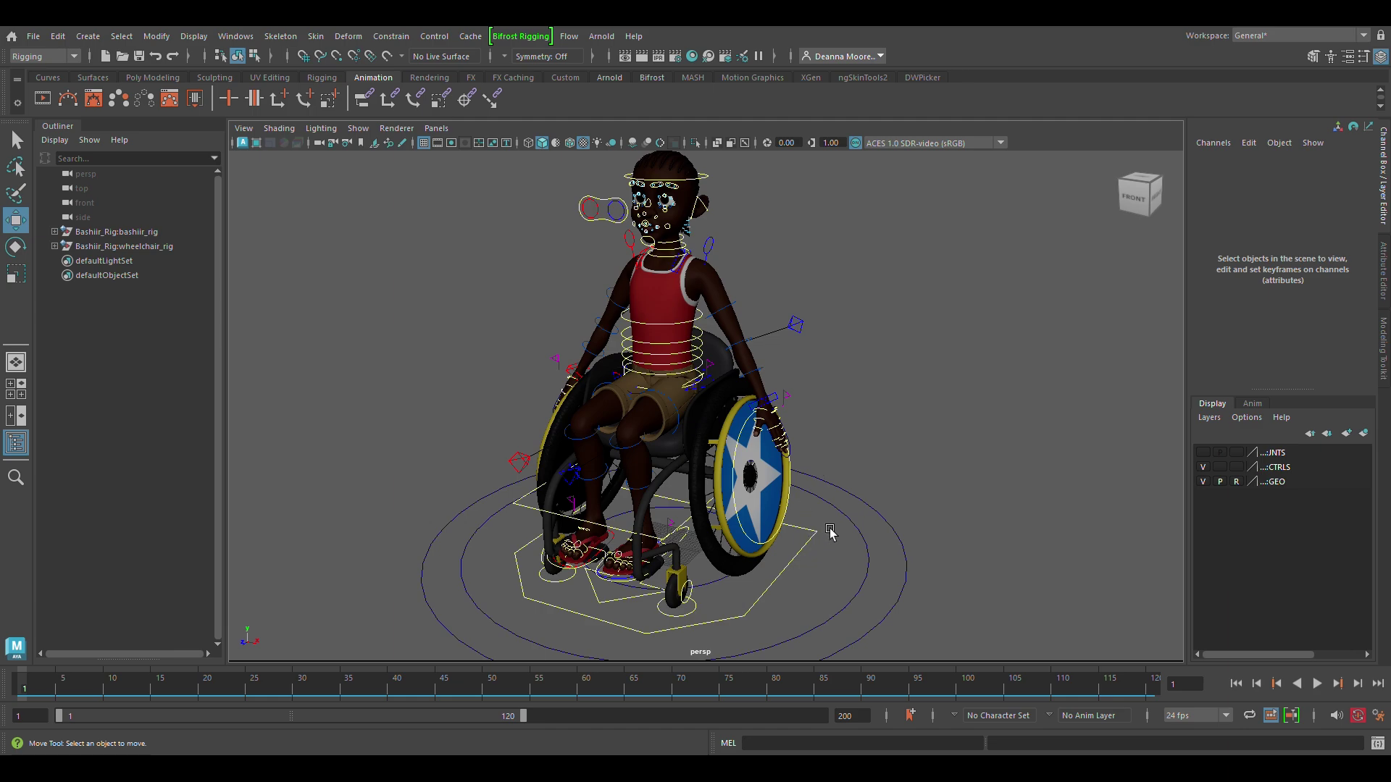
Move the character and wheelchair together with the scene set control to about X 18.4, Y -0.4, Z -9.2
click(847, 516)
mouse_move(670, 558)
mouse_down()
mouse_move(613, 562)
mouse_move(787, 523)
mouse_move(673, 563)
mouse_up()
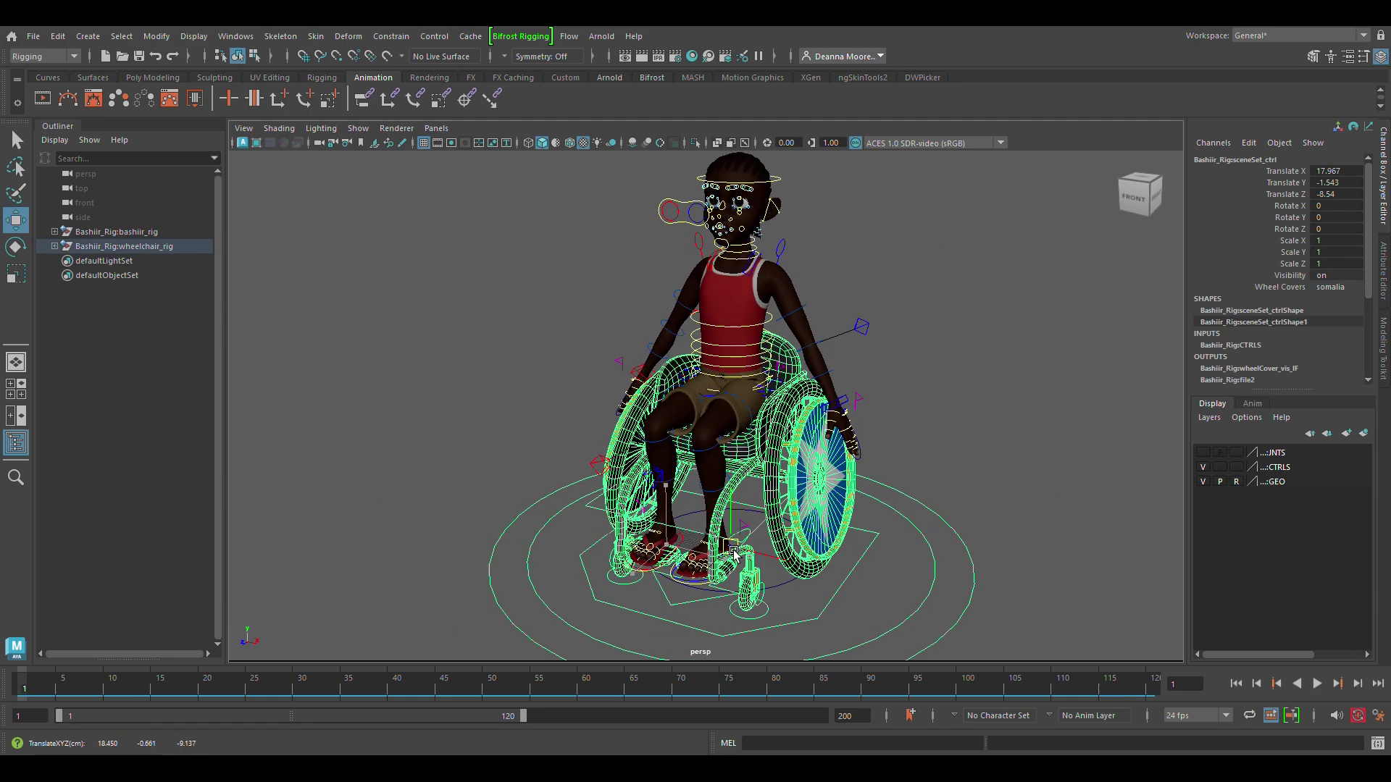
scroll(954, 519, down, 1)
alt+drag(991, 507, 971, 447)
click(954, 477)
Set Wheel Covers on the scene set control to off
alt+right_drag(971, 447, 956, 742)
alt+drag(942, 478, 958, 447)
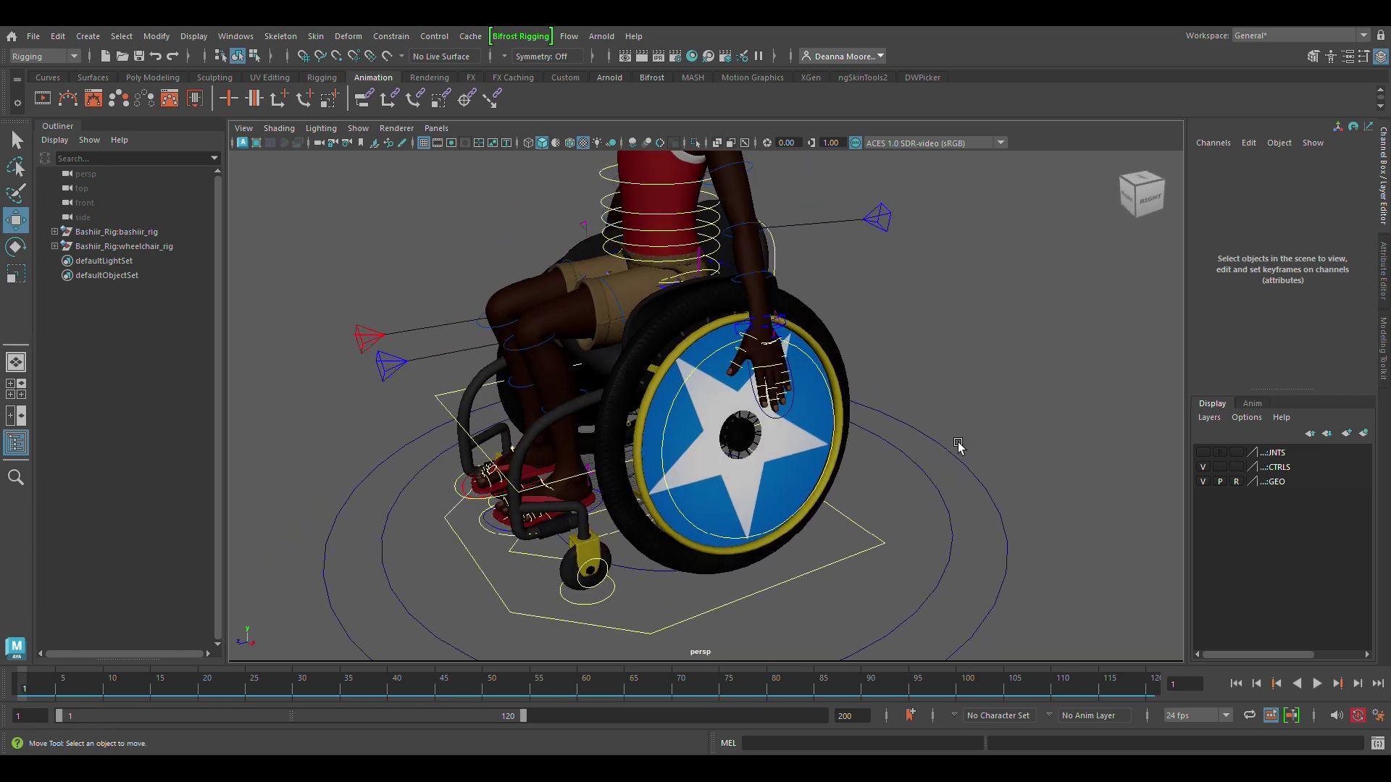
click(958, 447)
click(1326, 288)
click(1340, 309)
click(1040, 391)
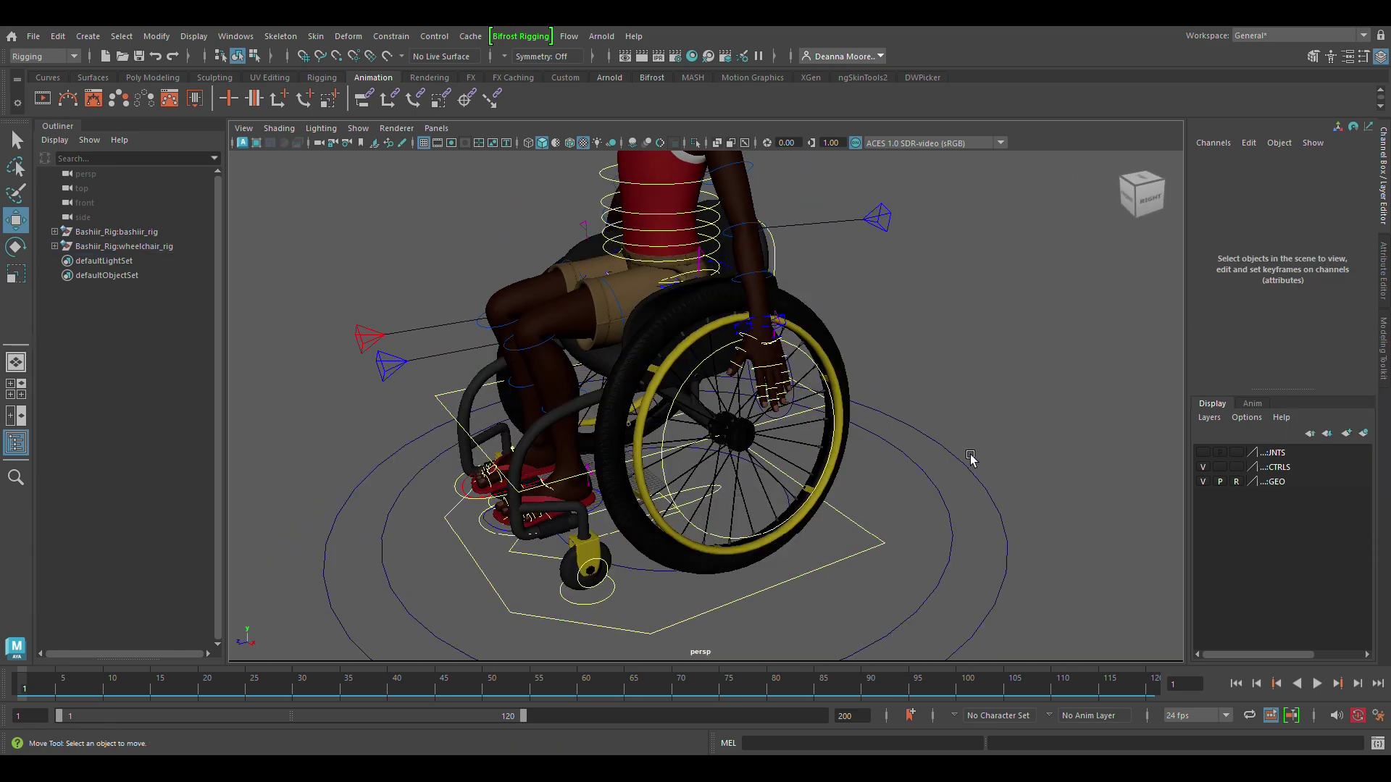
Preview the rainbow_1 and rainbow_2 wheel covers on the wheelchair
click(971, 458)
click(1337, 287)
click(1326, 315)
click(1337, 287)
click(1327, 329)
Preview the star, dots, basketball and baseball wheel covers on the wheelchair
click(1336, 287)
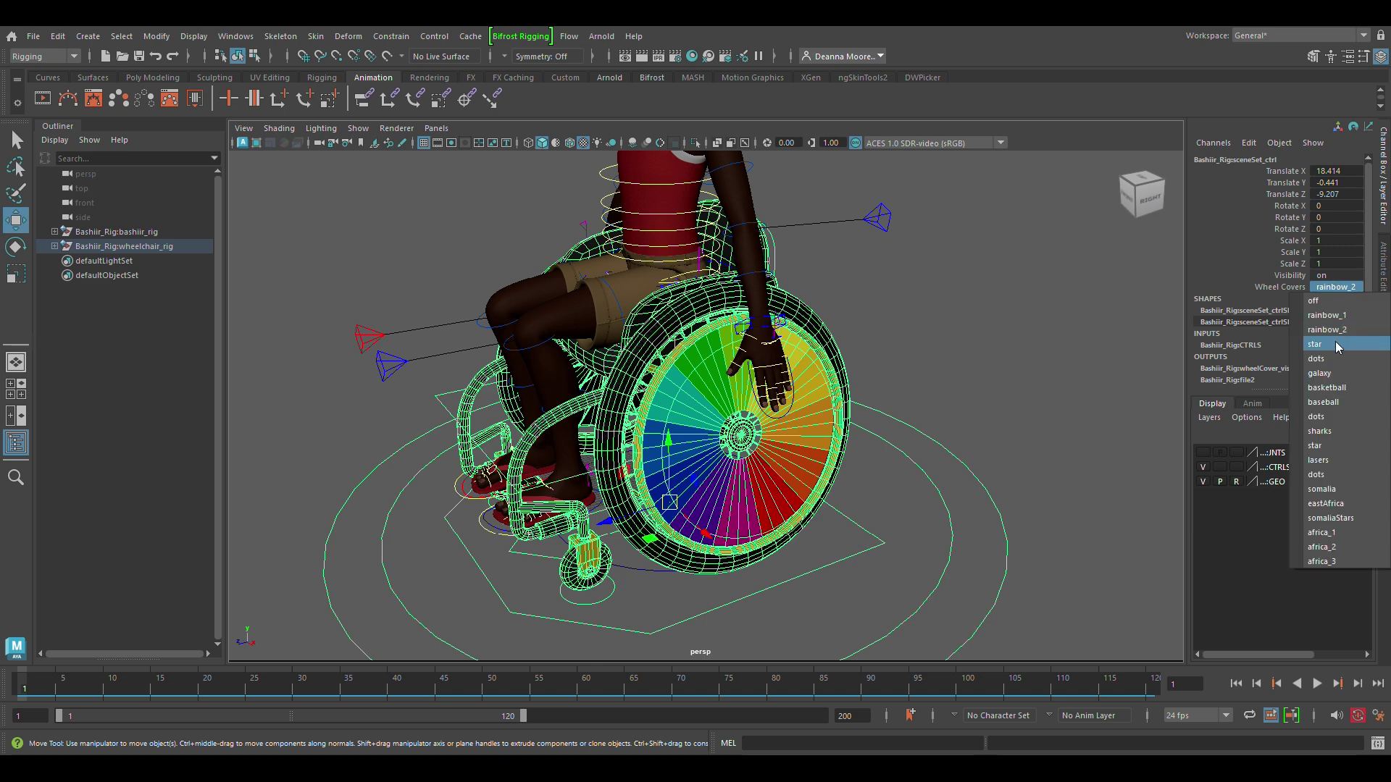
click(1337, 345)
click(1337, 287)
click(1317, 358)
click(1337, 287)
click(1326, 388)
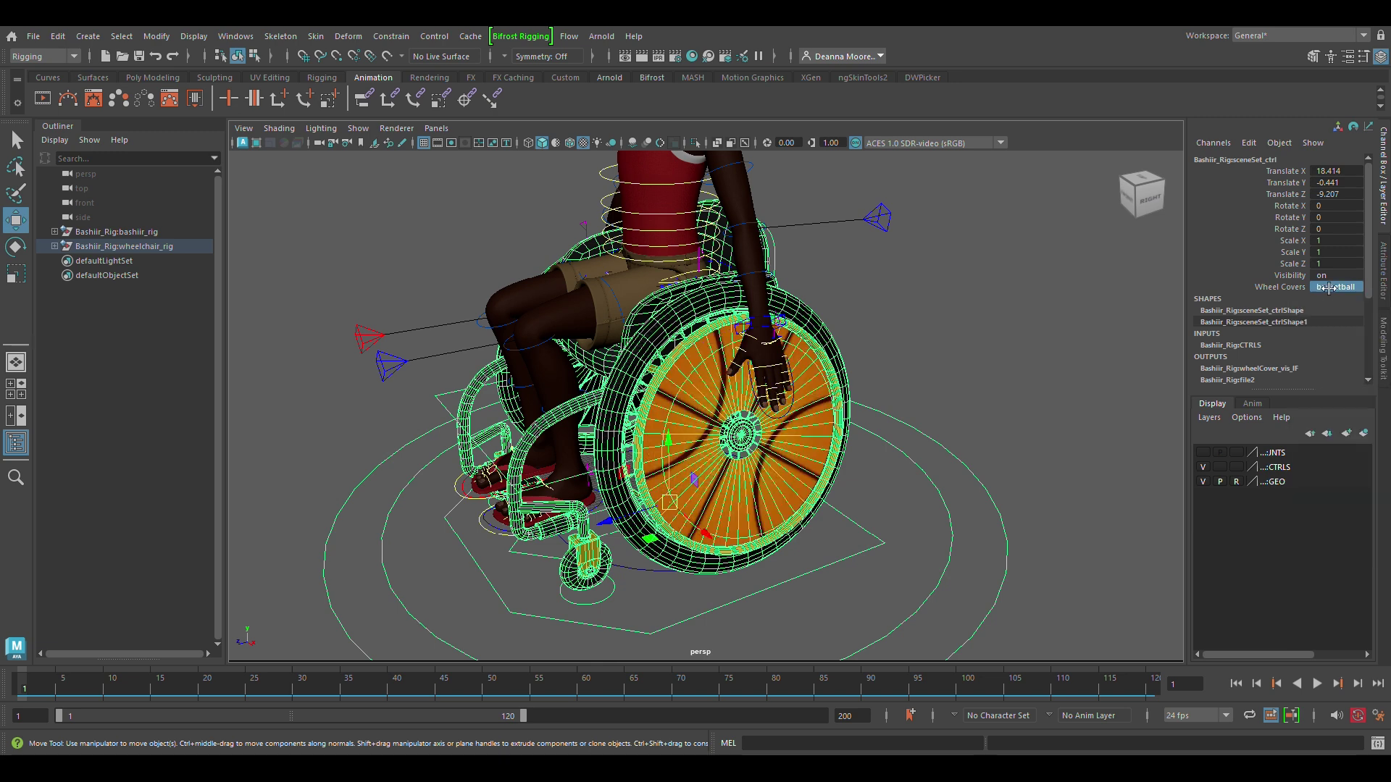
click(1328, 289)
click(1323, 402)
Preview the second dots design and the somaliaStars, africa_1, africa_2 and africa_3 wheel covers
click(1336, 287)
click(1325, 475)
click(1337, 287)
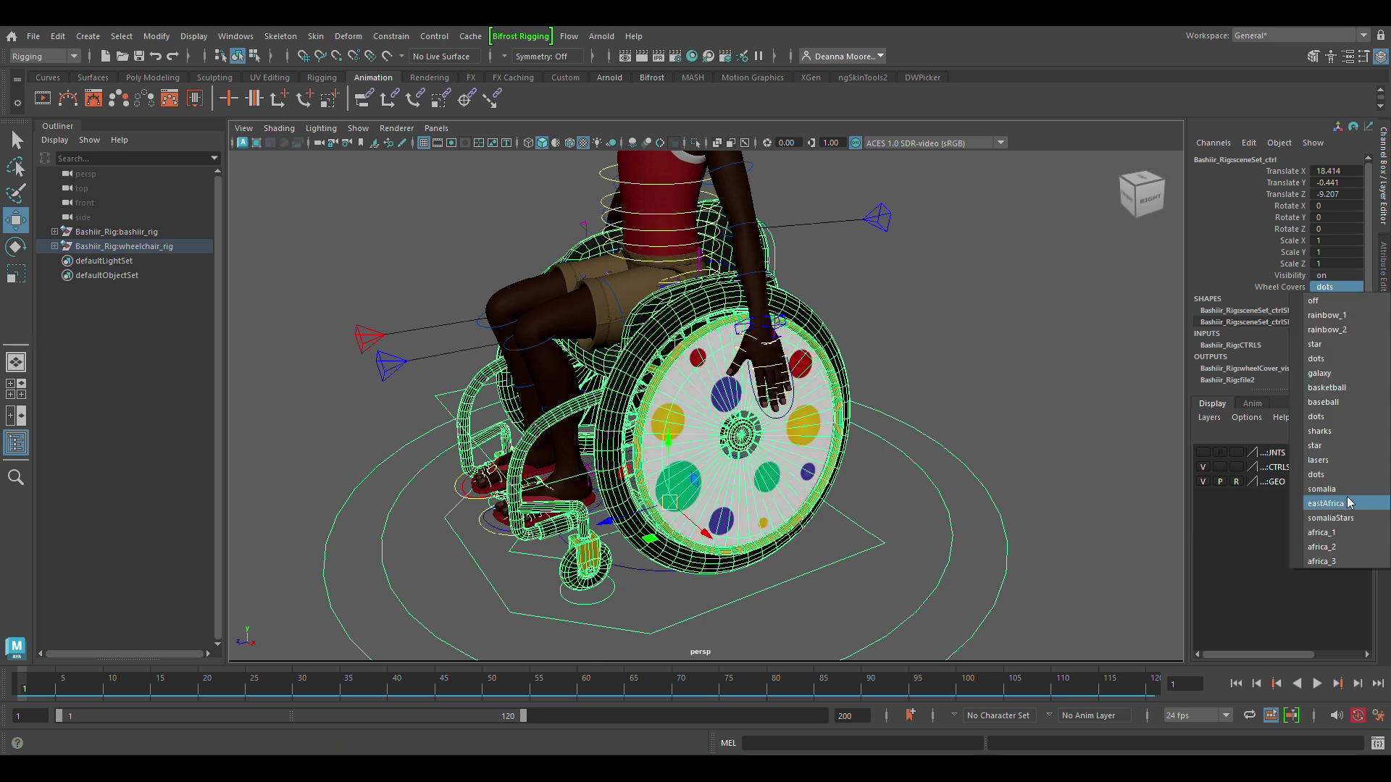
click(1330, 518)
click(1337, 286)
click(1325, 547)
click(1336, 287)
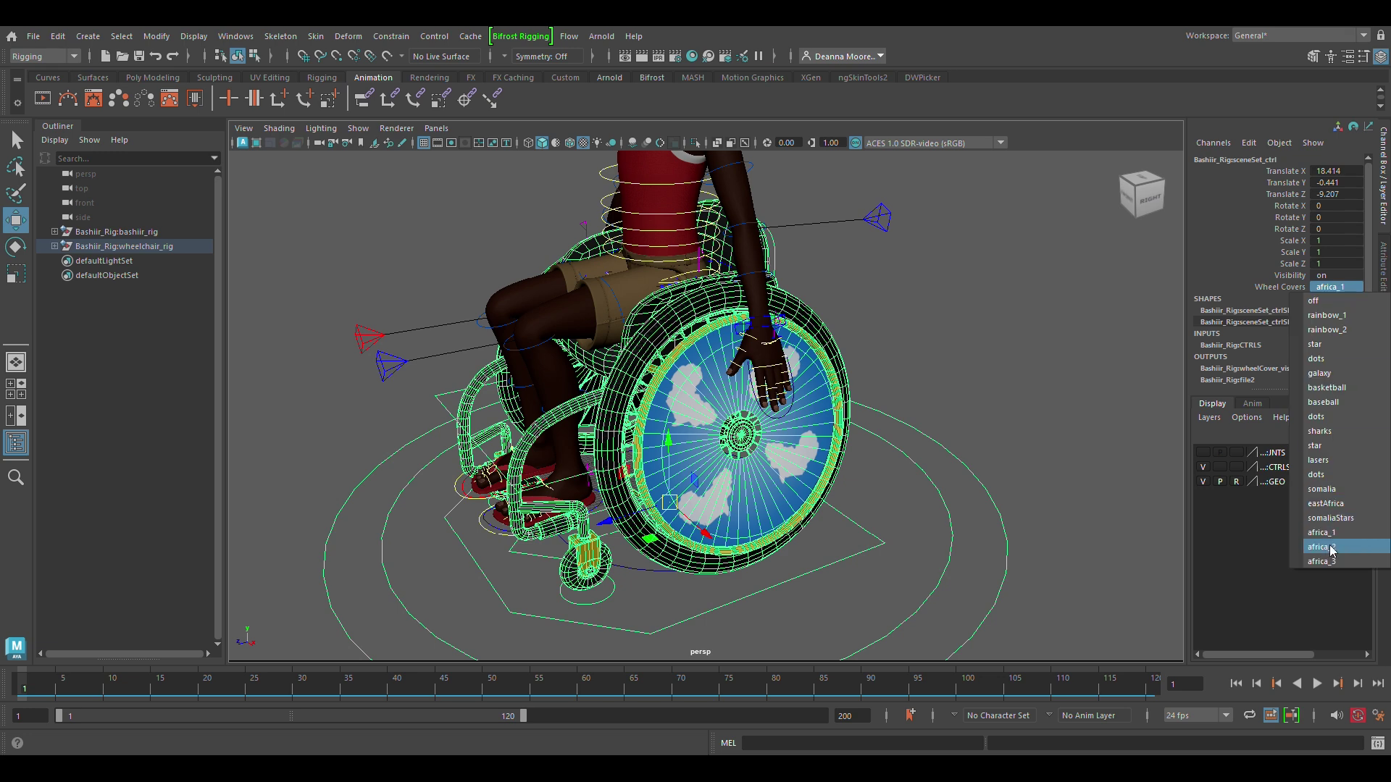
click(1326, 547)
click(1336, 287)
click(1337, 286)
click(1337, 287)
click(1325, 562)
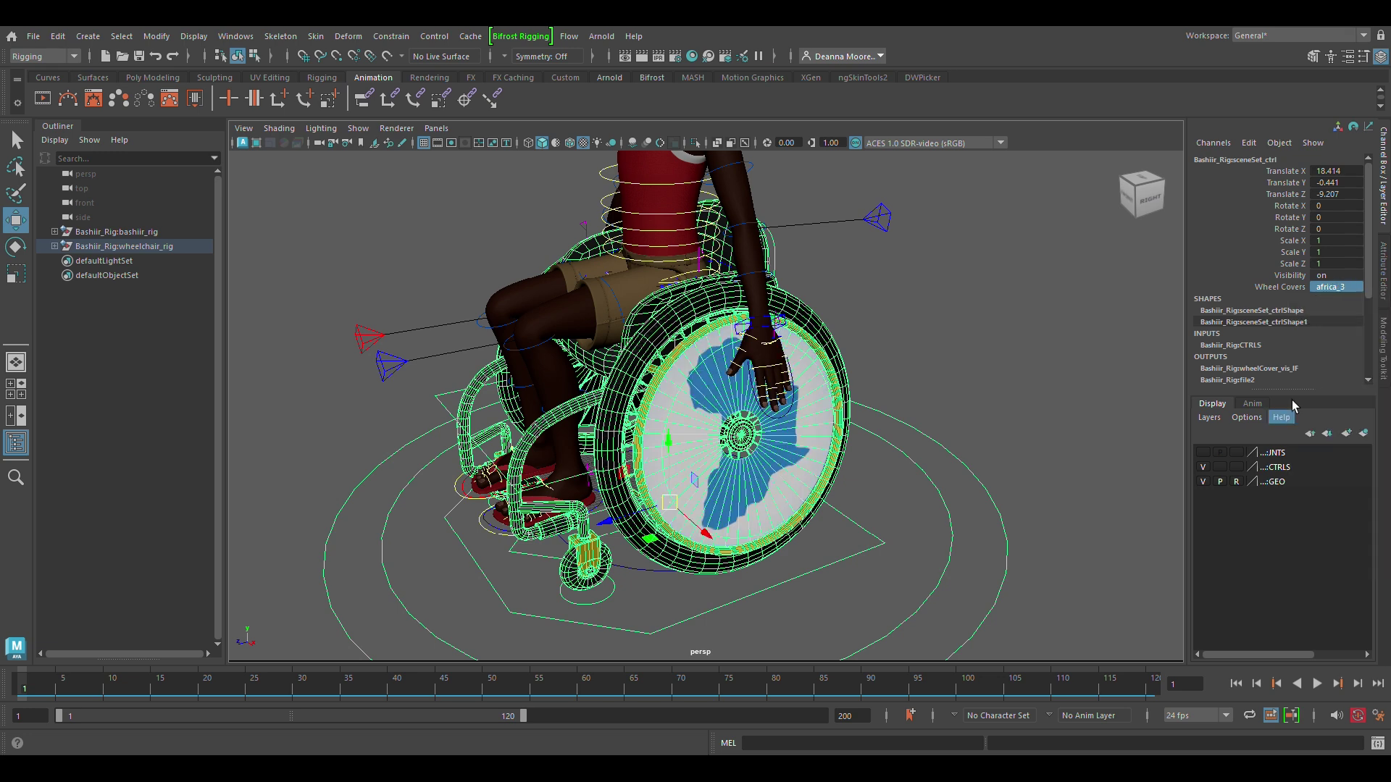
Set Wheel Covers to eastAfrica and deselect the scene set control
click(1337, 287)
click(1326, 504)
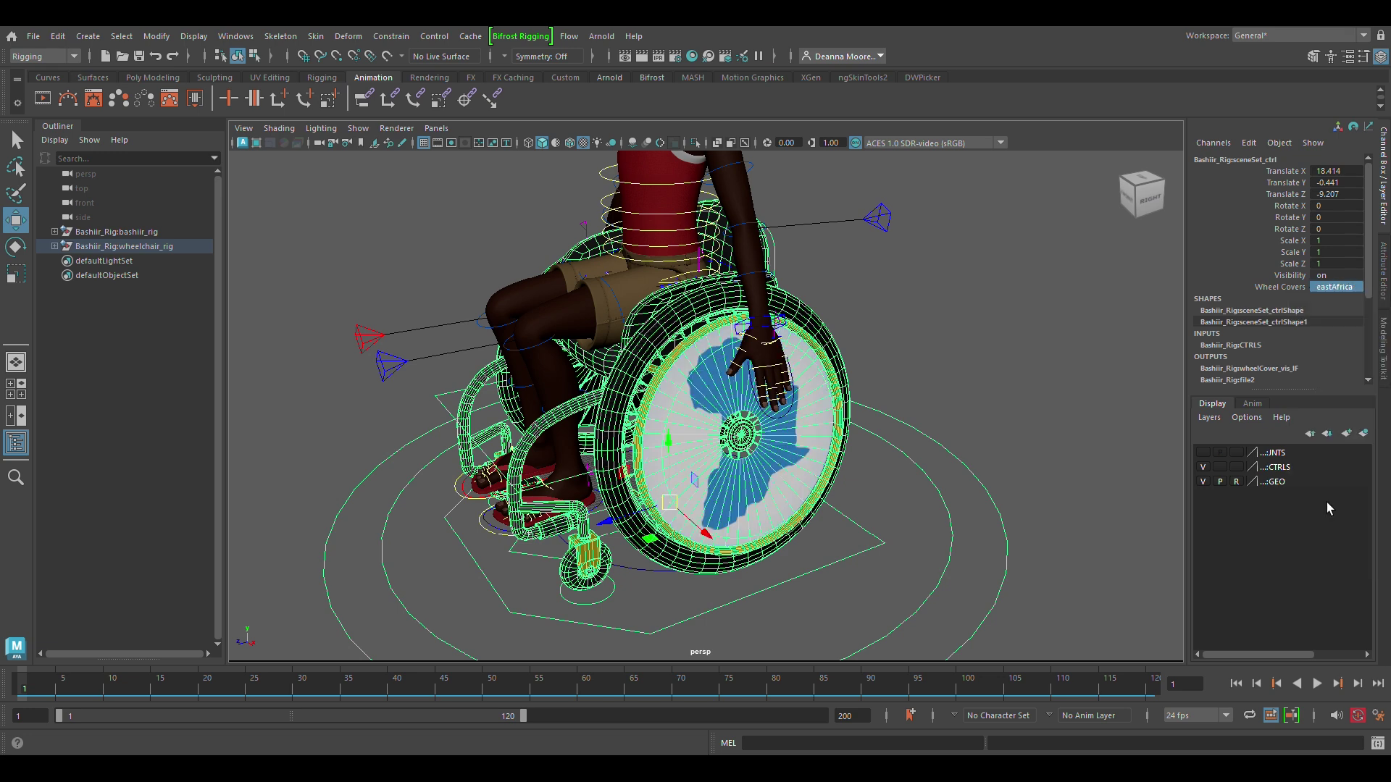
click(950, 318)
Try moving the wheelchair about 17 units forward in Z and rotating it in Y with its move control
alt+drag(950, 319, 985, 390)
alt+right_drag(979, 365, 820, 293)
alt+middle_drag(834, 321, 886, 382)
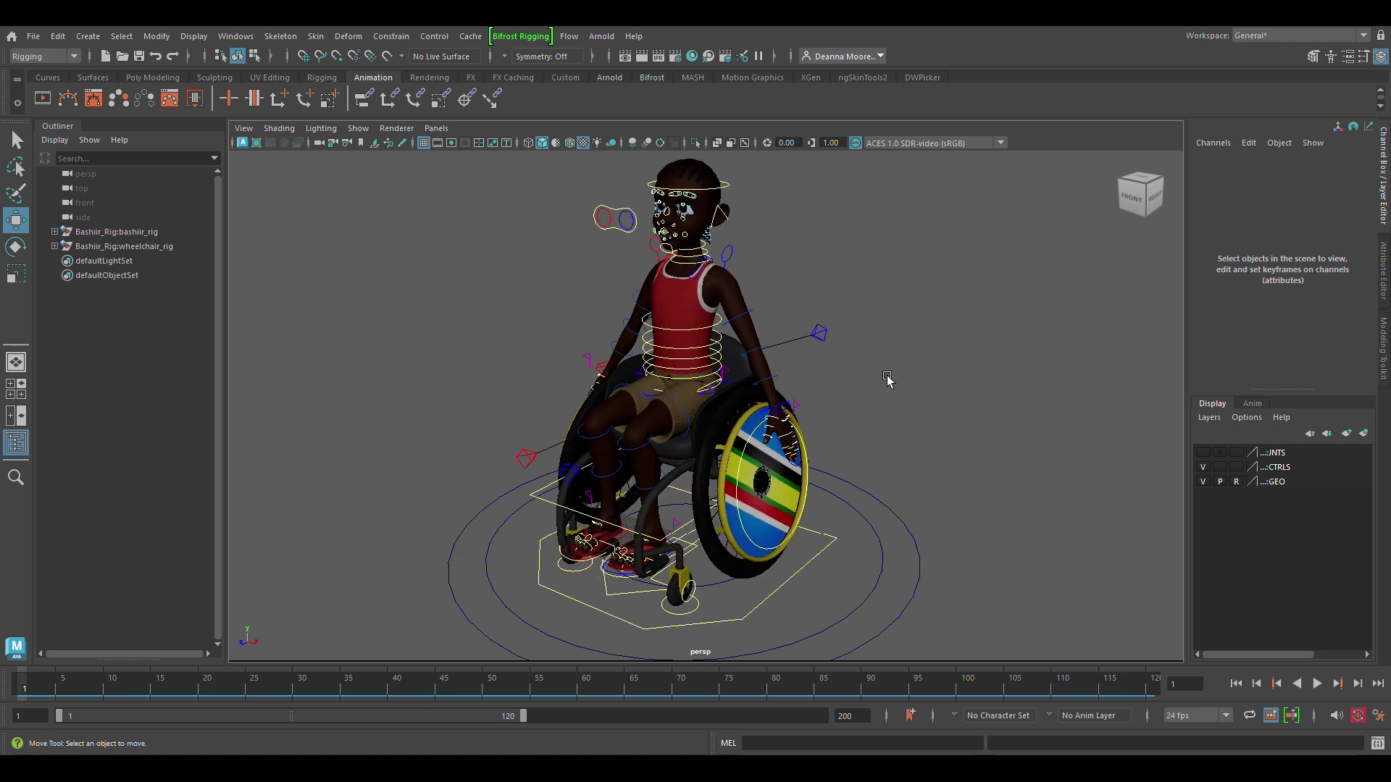
click(761, 605)
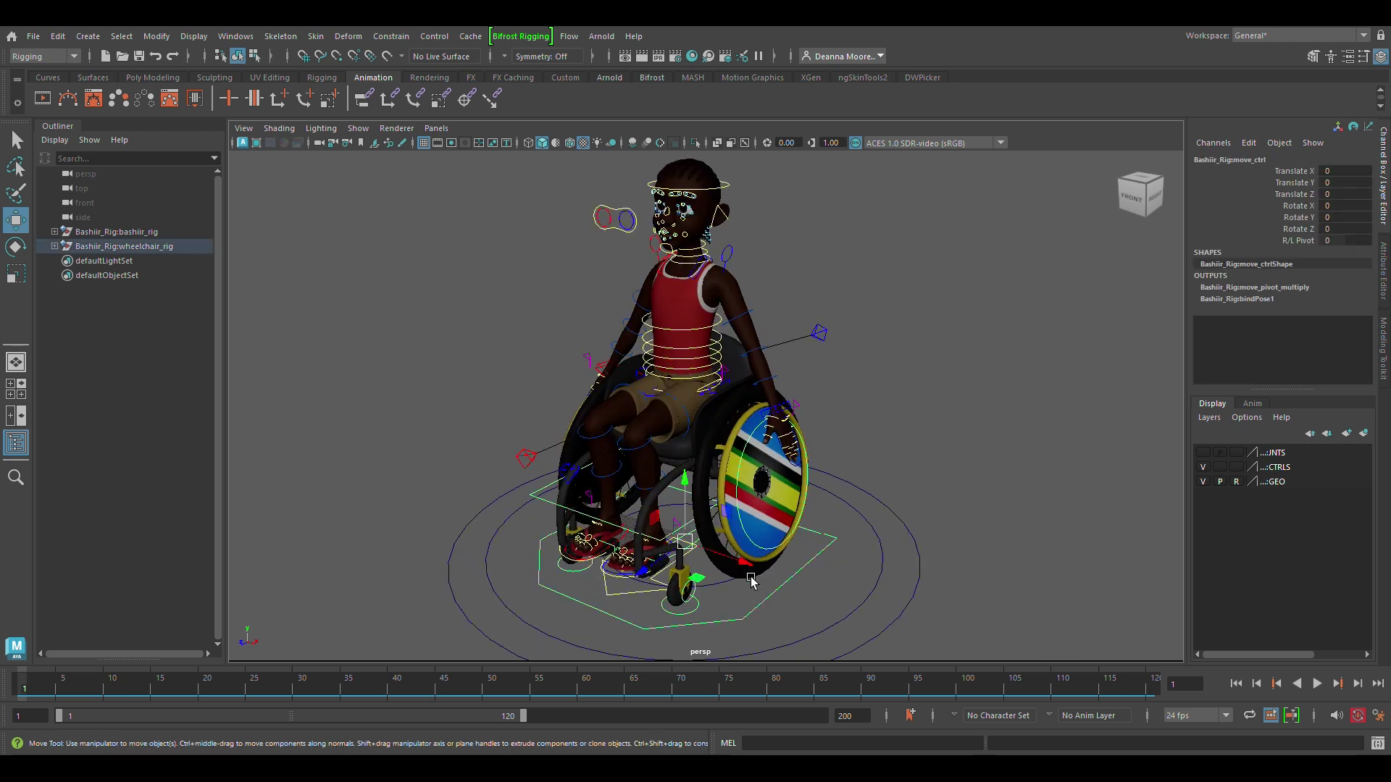
drag(752, 581, 611, 602)
key(e)
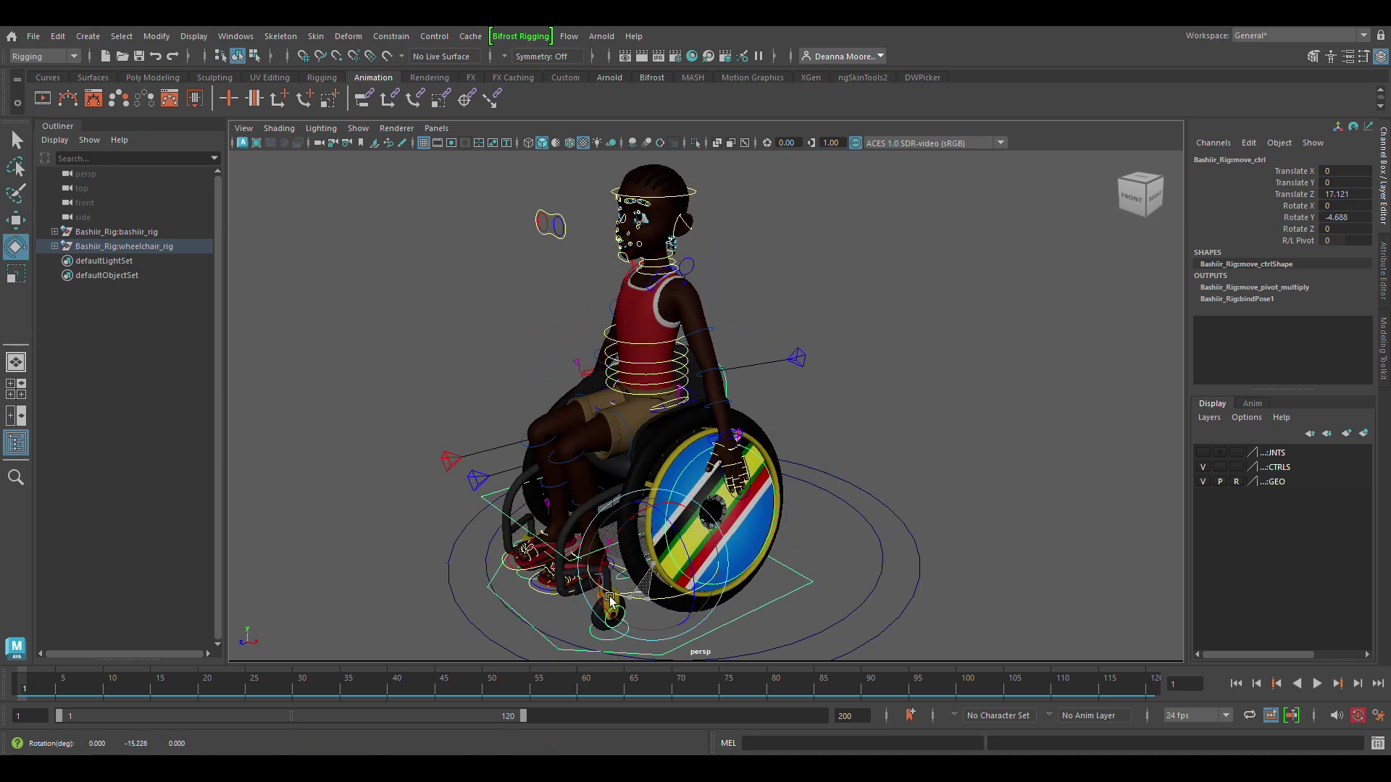
Undo the wheelchair move control's translation and rotation
key(ctrl+z)
key(ctrl+z)
key(ctrl+z)
key(ctrl+z)
key(ctrl+z)
key(ctrl+z)
Test the rotation of the left rear wheel, undo it, and test the left front wheel's rotation control
click(806, 458)
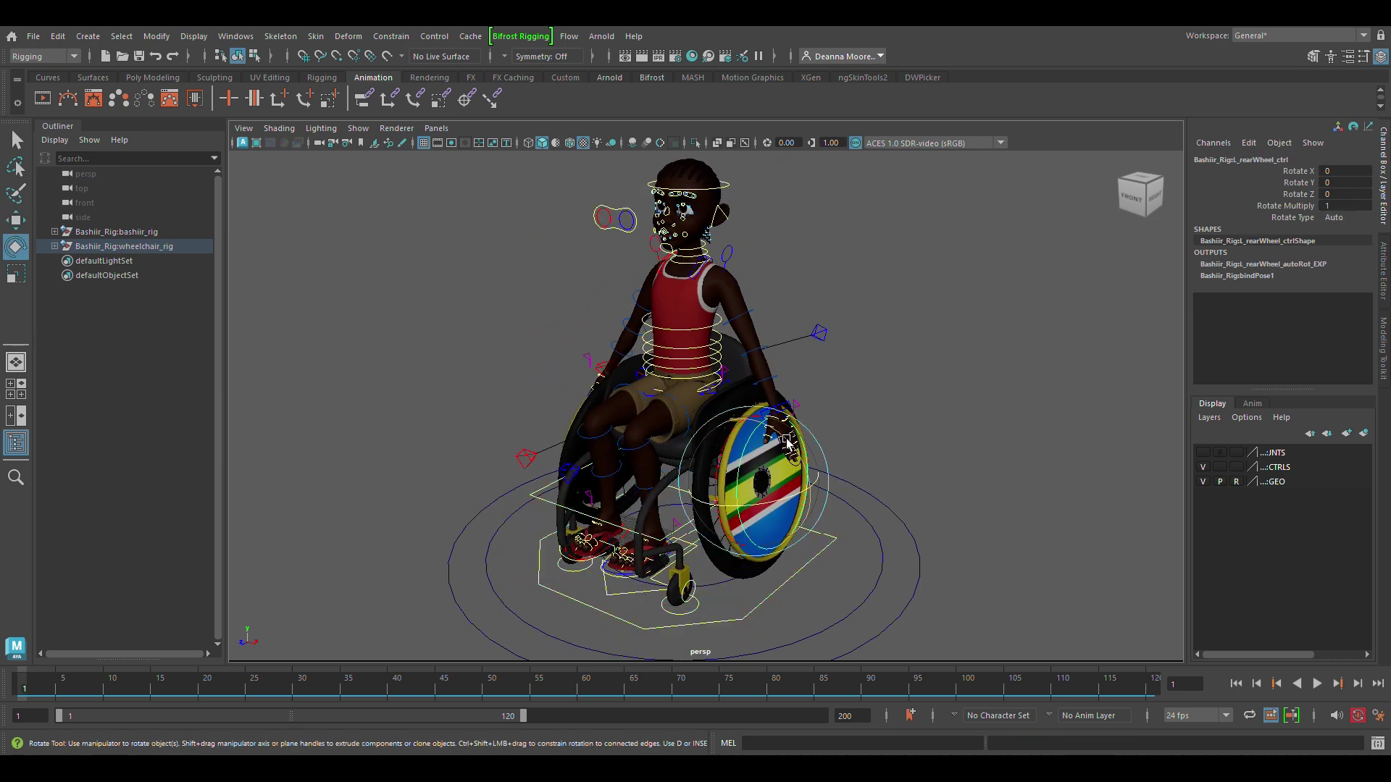
drag(786, 447, 706, 491)
key(ctrl+z)
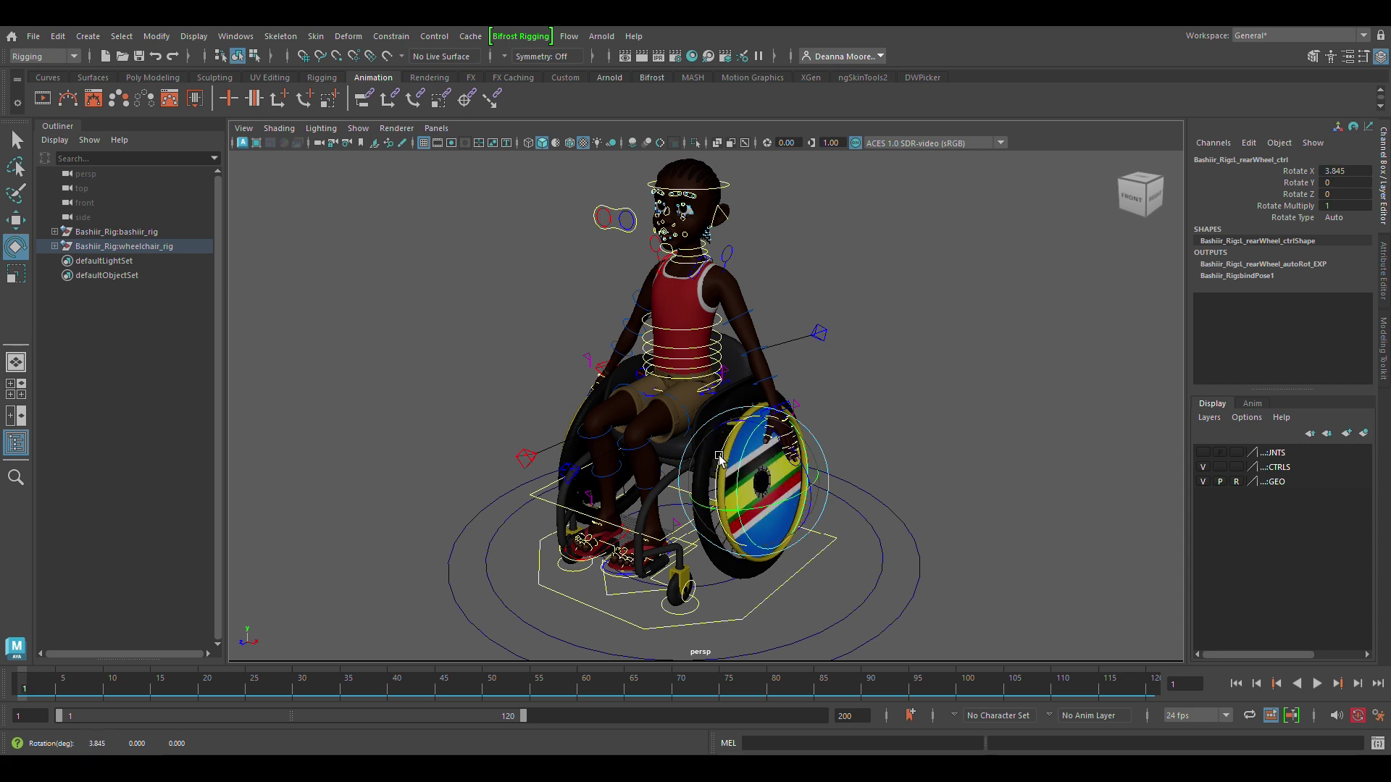
click(689, 602)
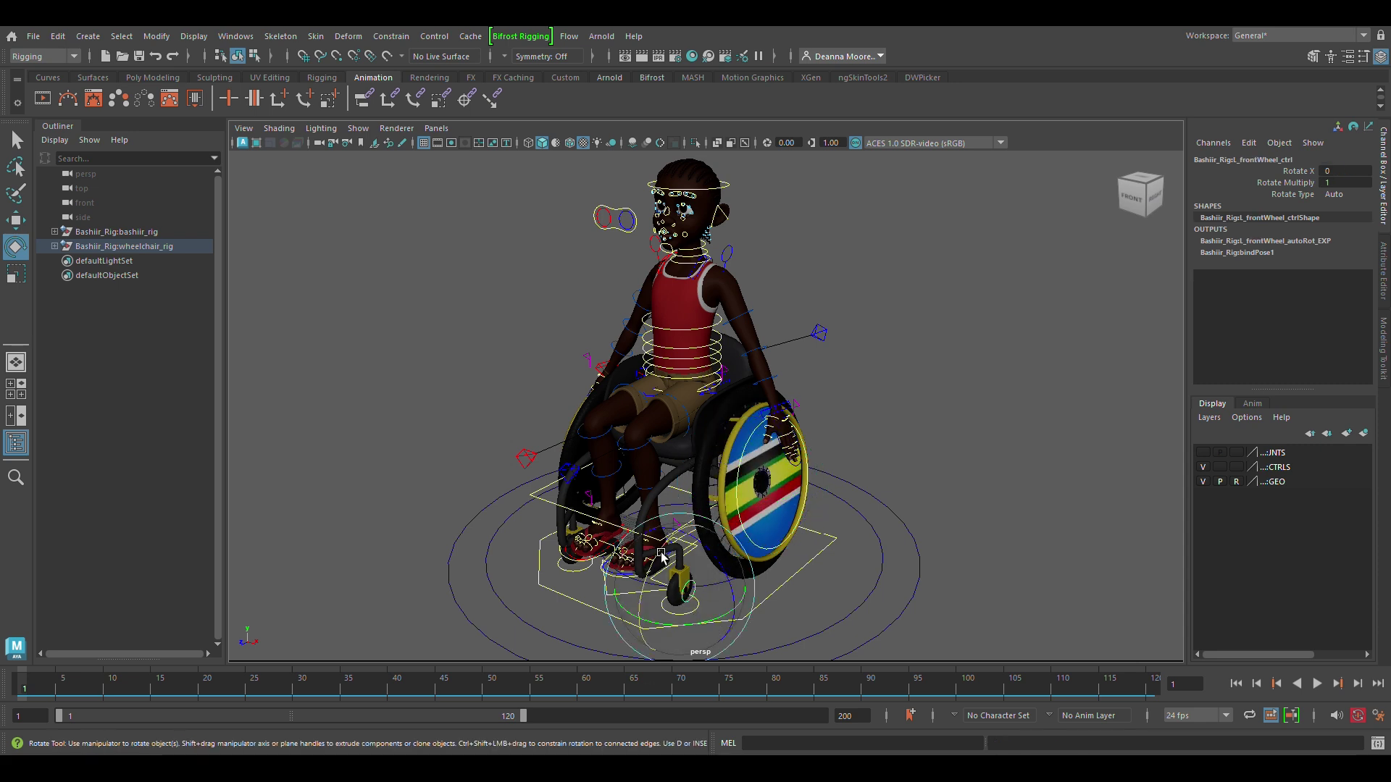
drag(661, 555, 683, 667)
Set the left rear wheel's Rotate Type to Manual
alt+drag(1003, 487, 954, 490)
click(826, 464)
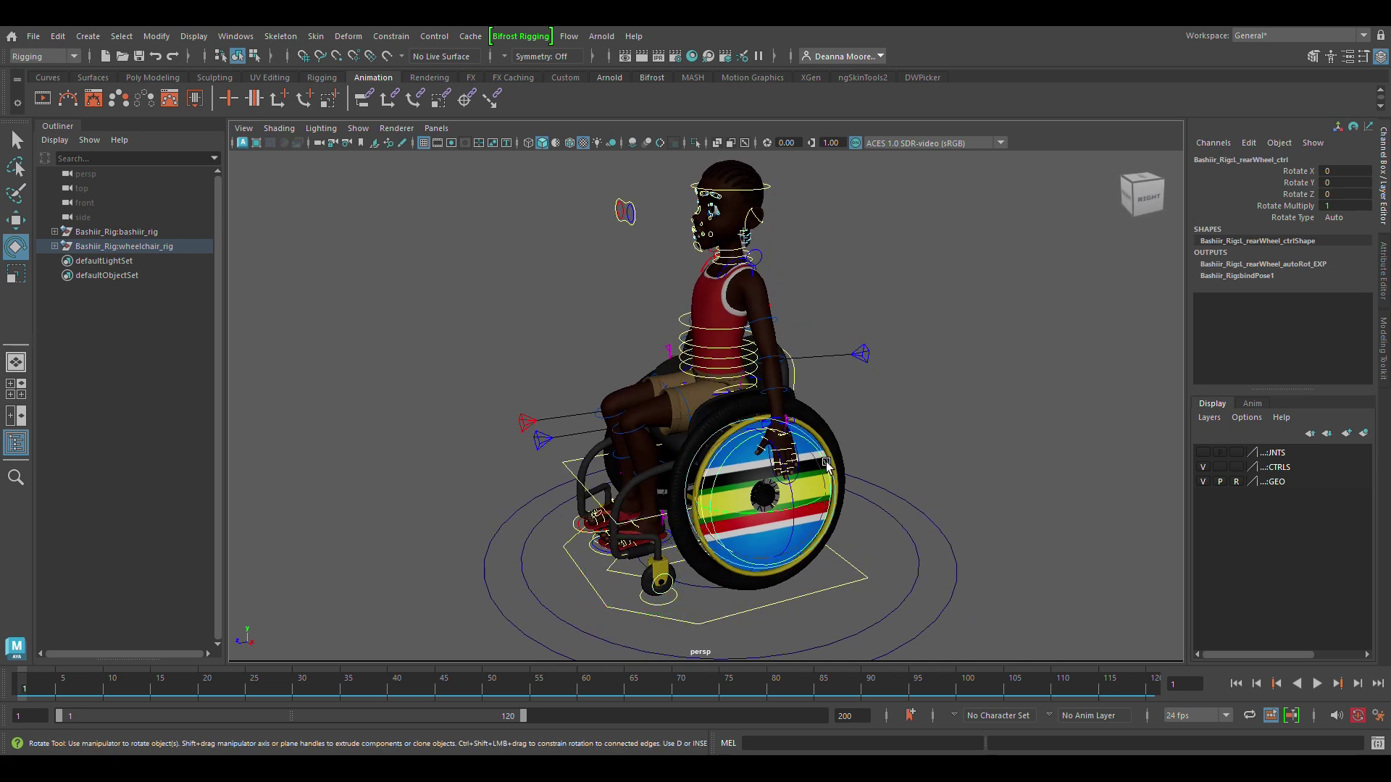
click(1341, 247)
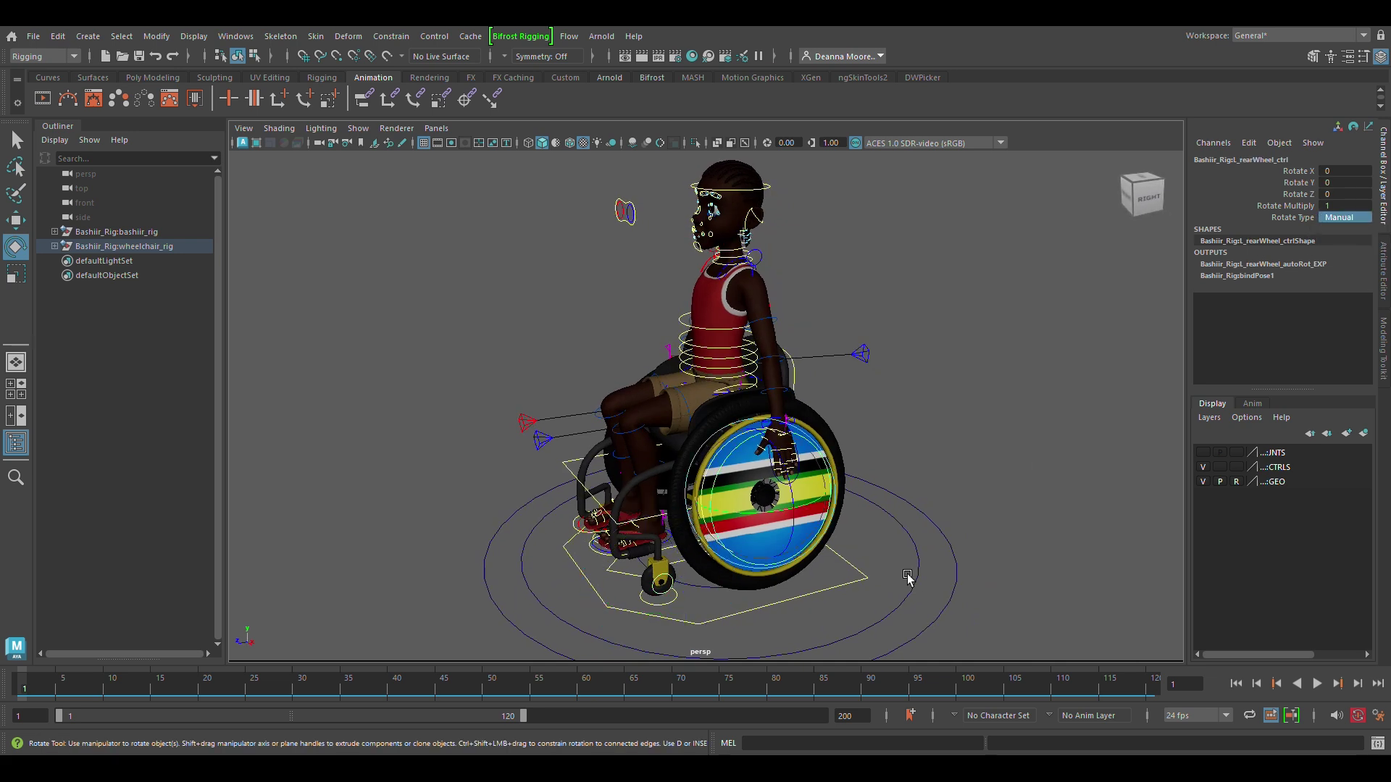
Try moving the wheelchair with its move control and undo the changes
click(856, 574)
key(w)
drag(656, 560, 773, 589)
key(ctrl+z)
key(ctrl+z)
Rotate the wheelchair about 19.5 degrees in Y with its move control
click(886, 574)
key(e)
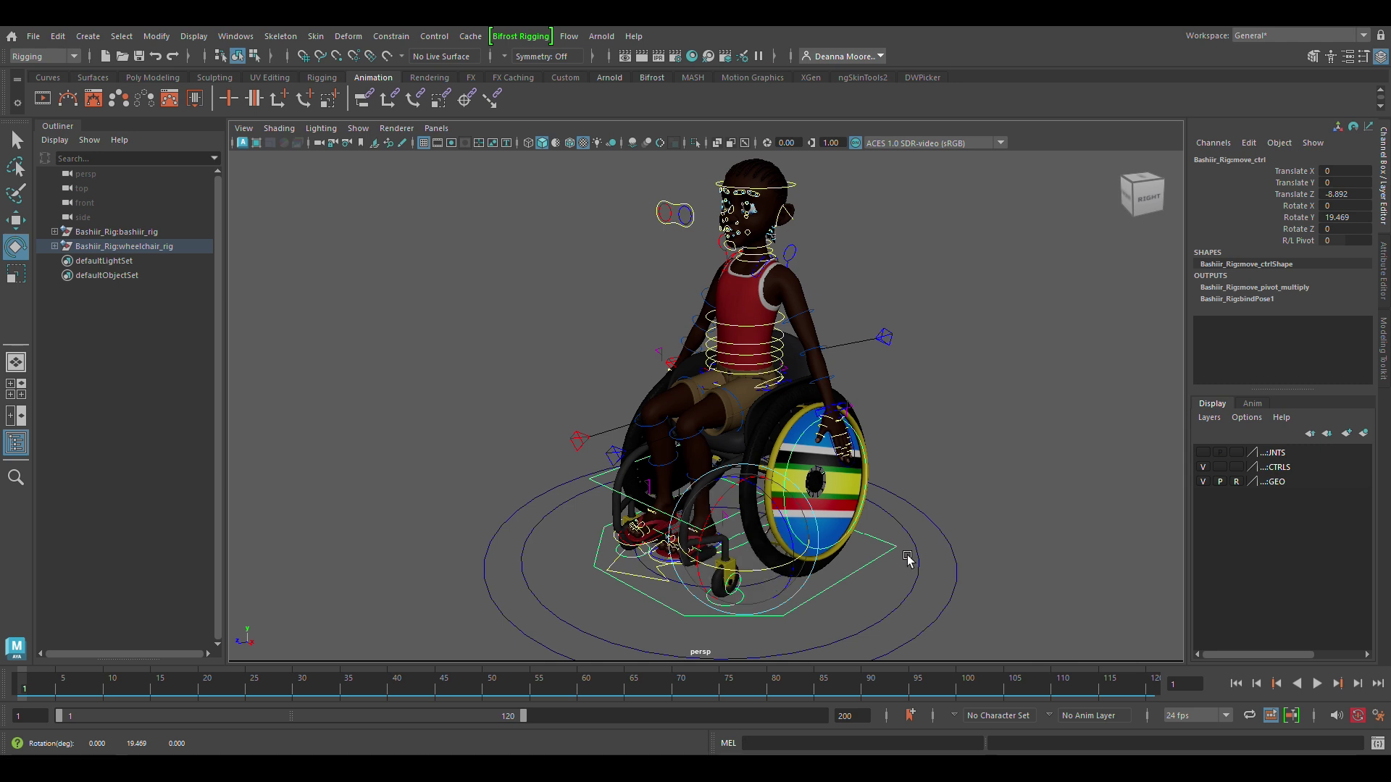
click(940, 462)
Check the left rear wheel's Rotate Multiply attribute and move the wheelchair to about 10.3 in Translate Z
click(829, 549)
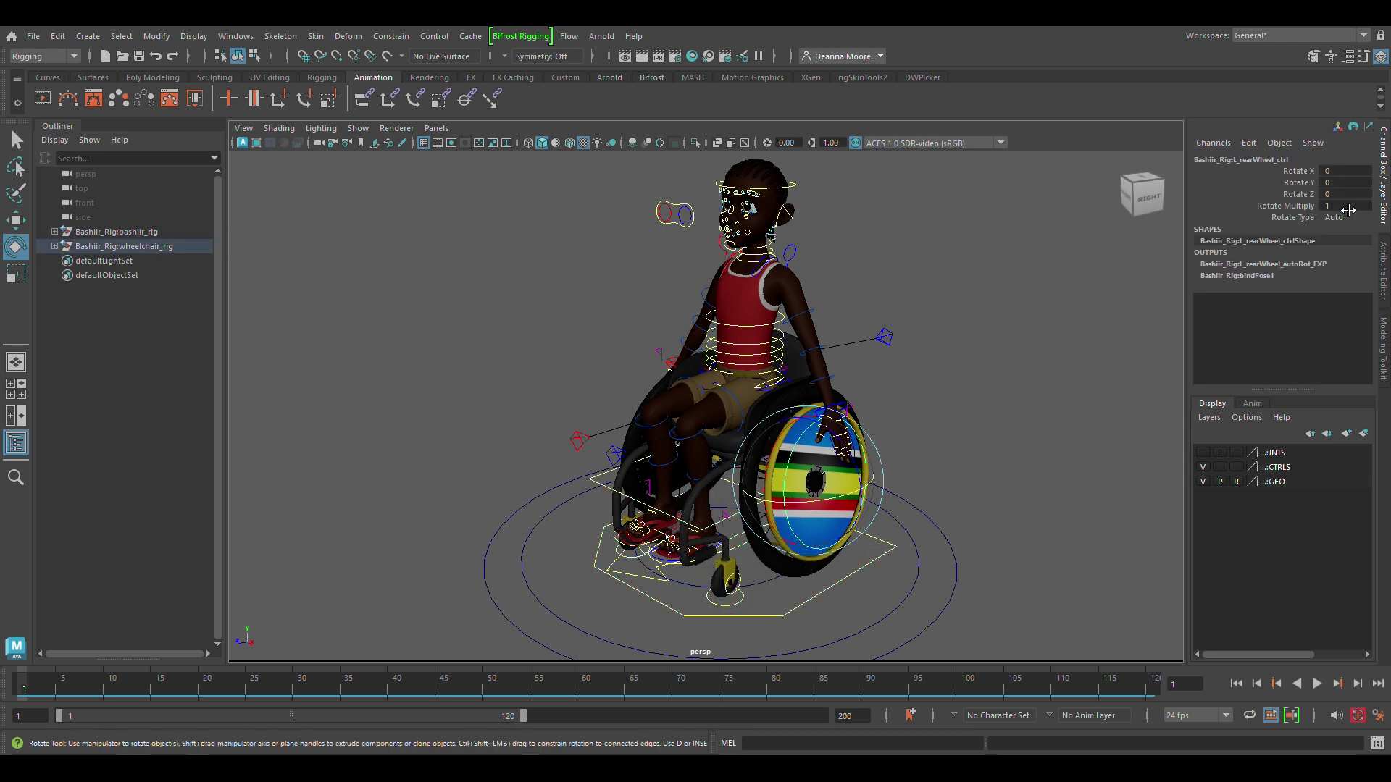
click(1114, 440)
click(854, 572)
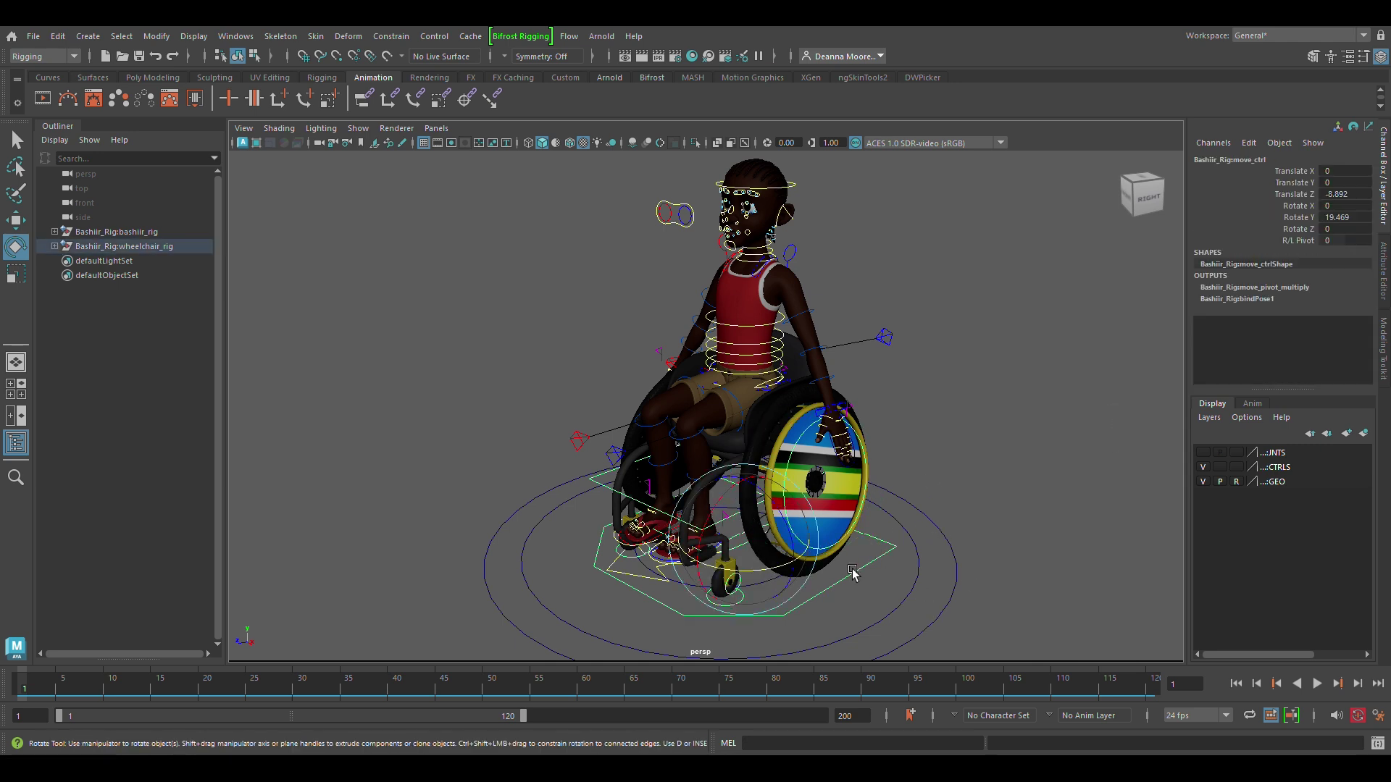
key(w)
mouse_move(690, 566)
mouse_down()
mouse_move(639, 589)
mouse_move(683, 569)
mouse_up()
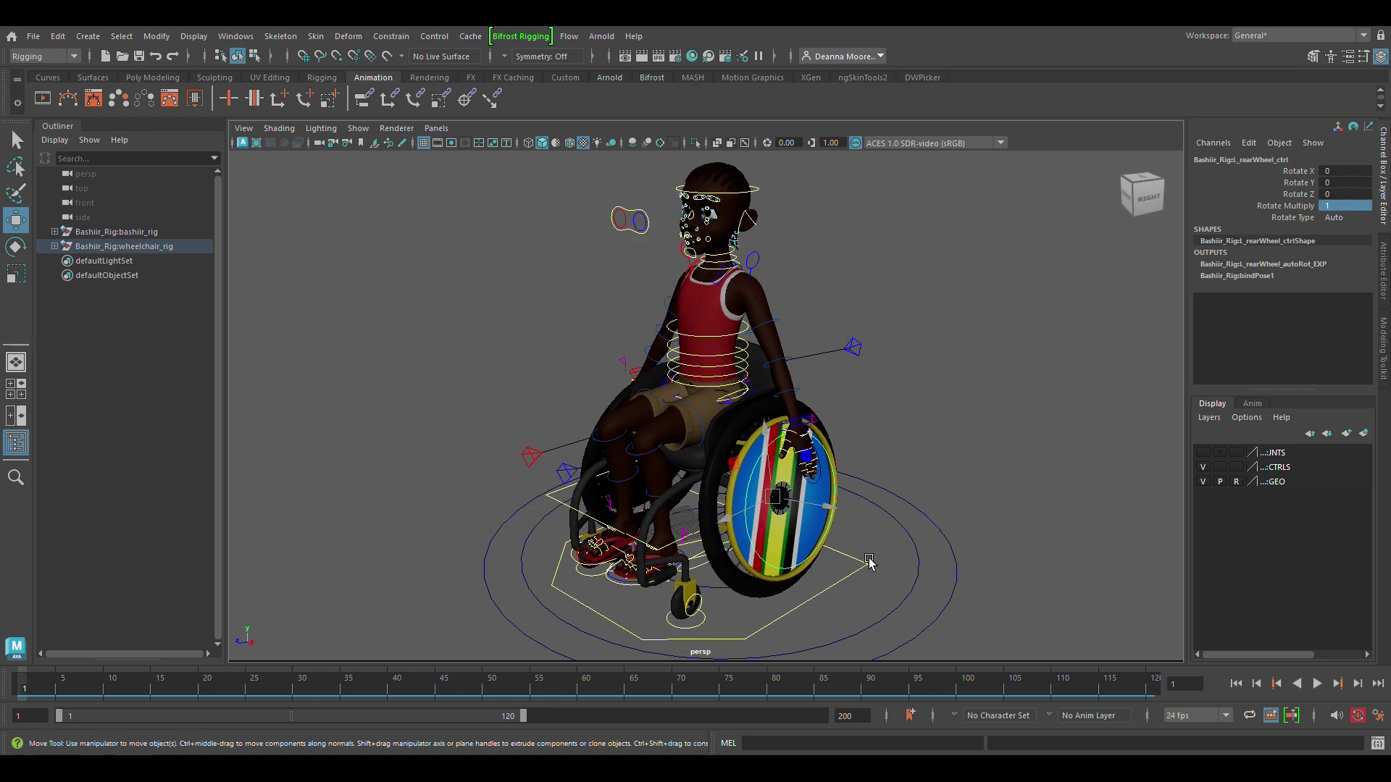
click(870, 563)
drag(650, 576, 860, 442)
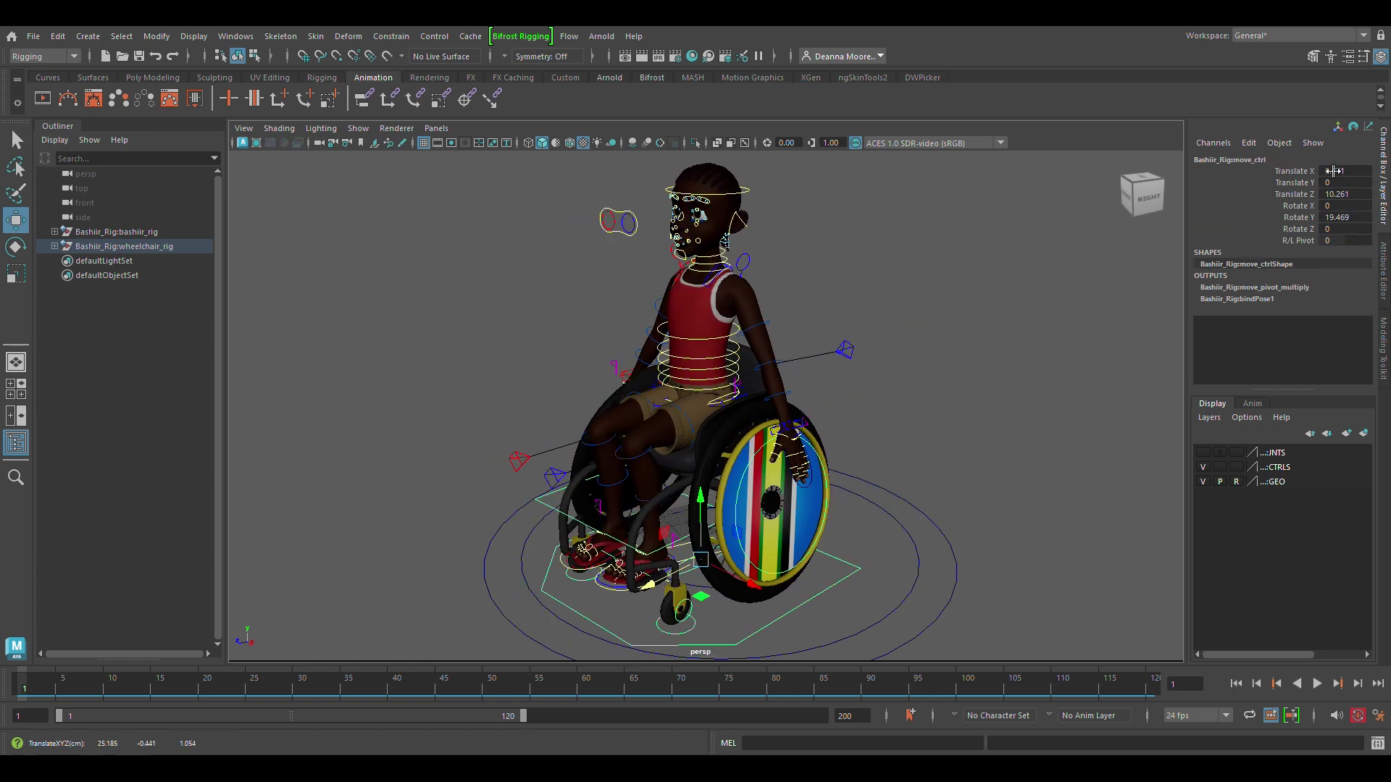
Reset the wheelchair move control's translation and rotation values to 0
text(0)
key(Return)
click(910, 452)
Try rotating the wheelchair about 29.7 degrees in Y with R/L Pivot at -1, and undo the rotation
alt+drag(899, 547, 940, 552)
click(773, 580)
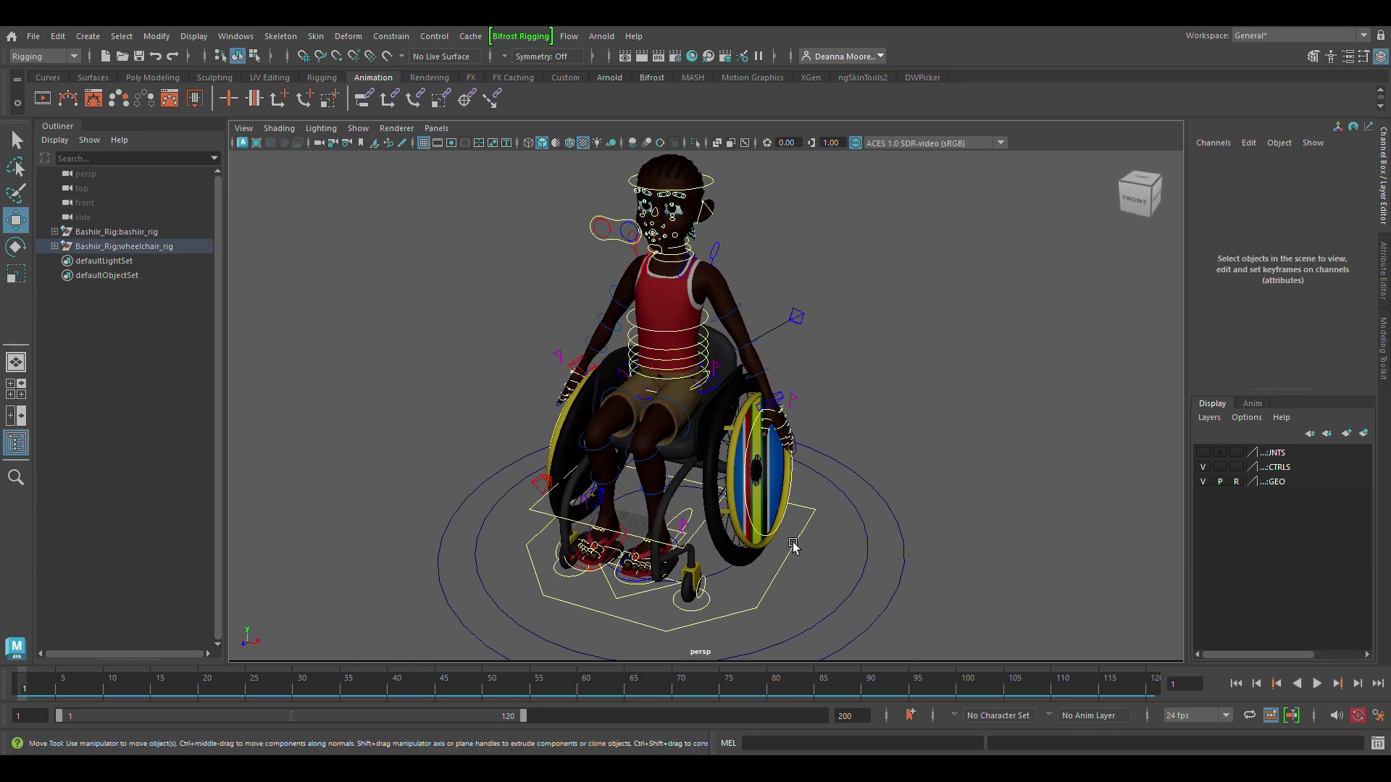
key(e)
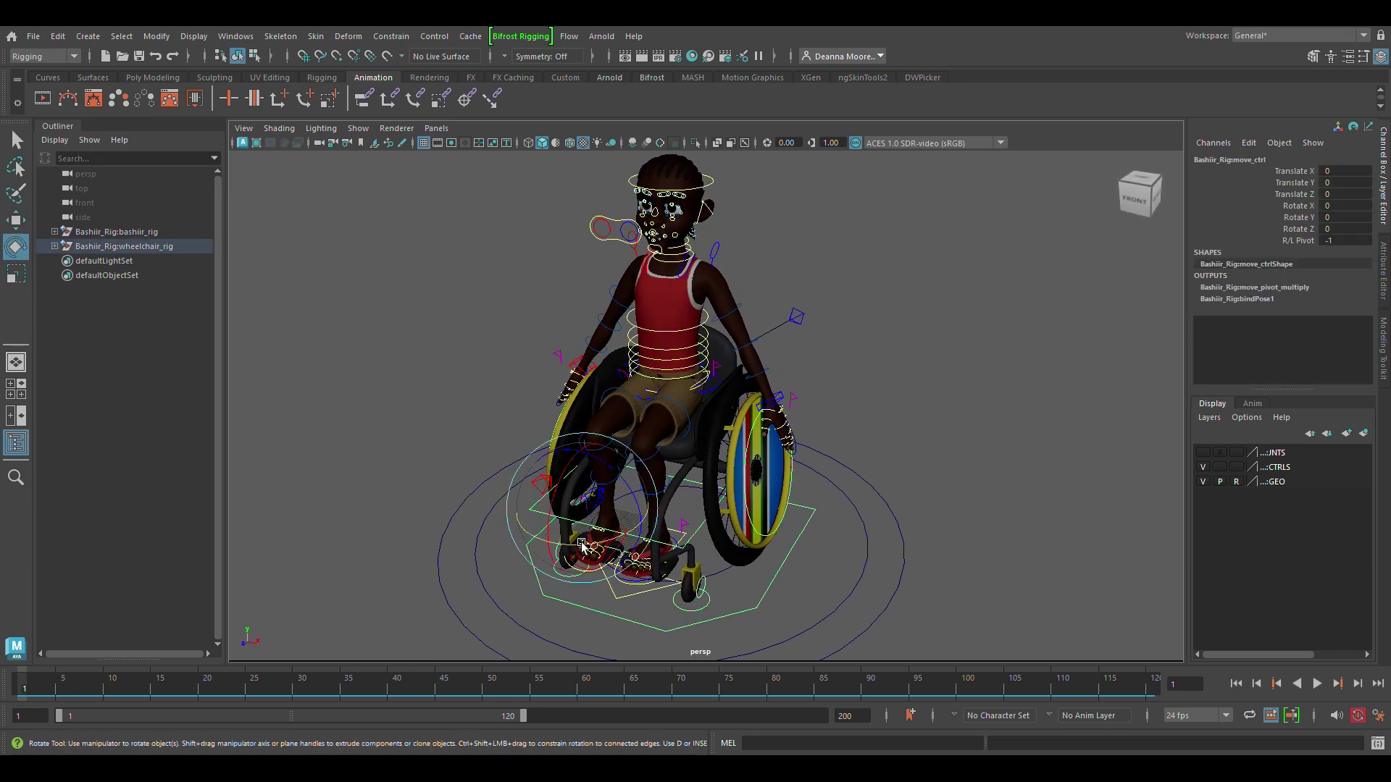
drag(674, 561, 916, 534)
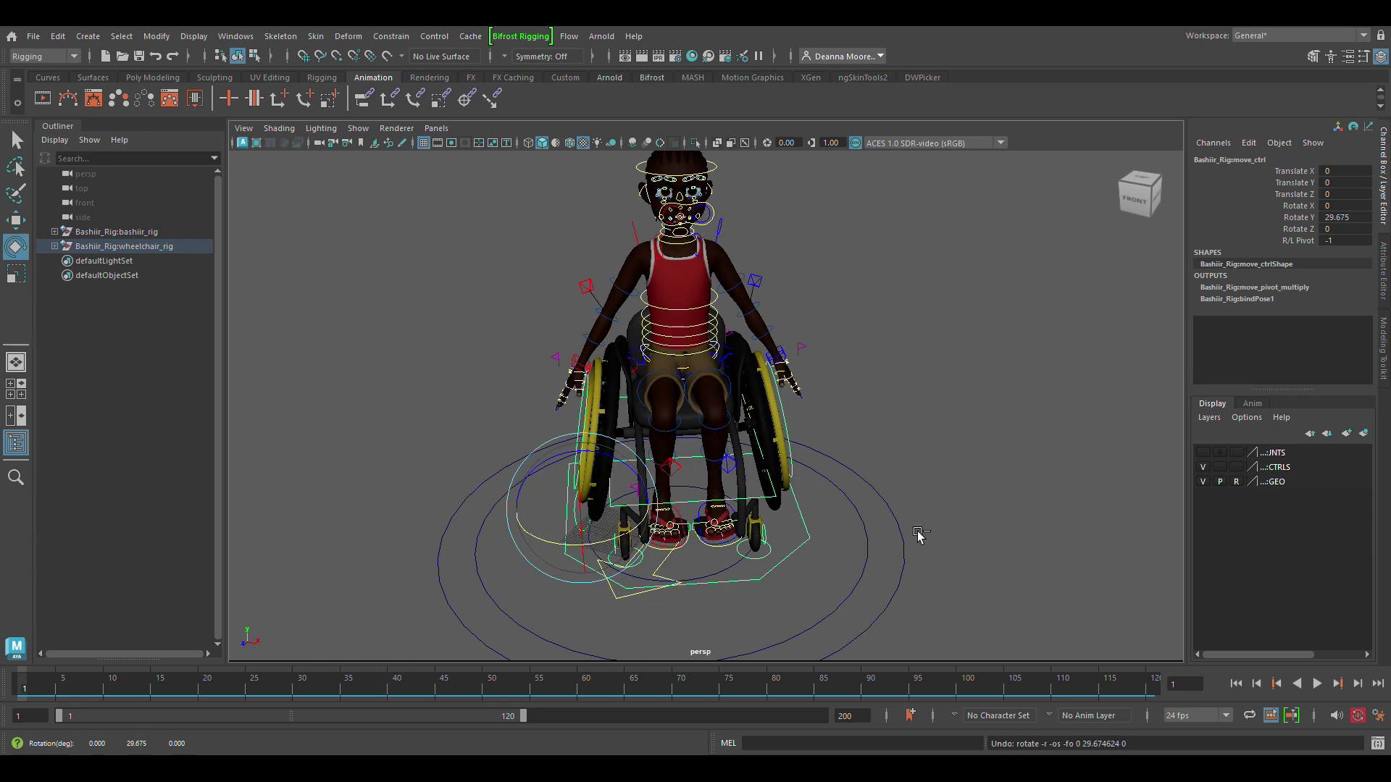
key(ctrl+z)
Try rotating the wheelchair in Y with R/L Pivot at 1 and at 0, undoing each rotation
drag(759, 601, 1028, 480)
key(ctrl+z)
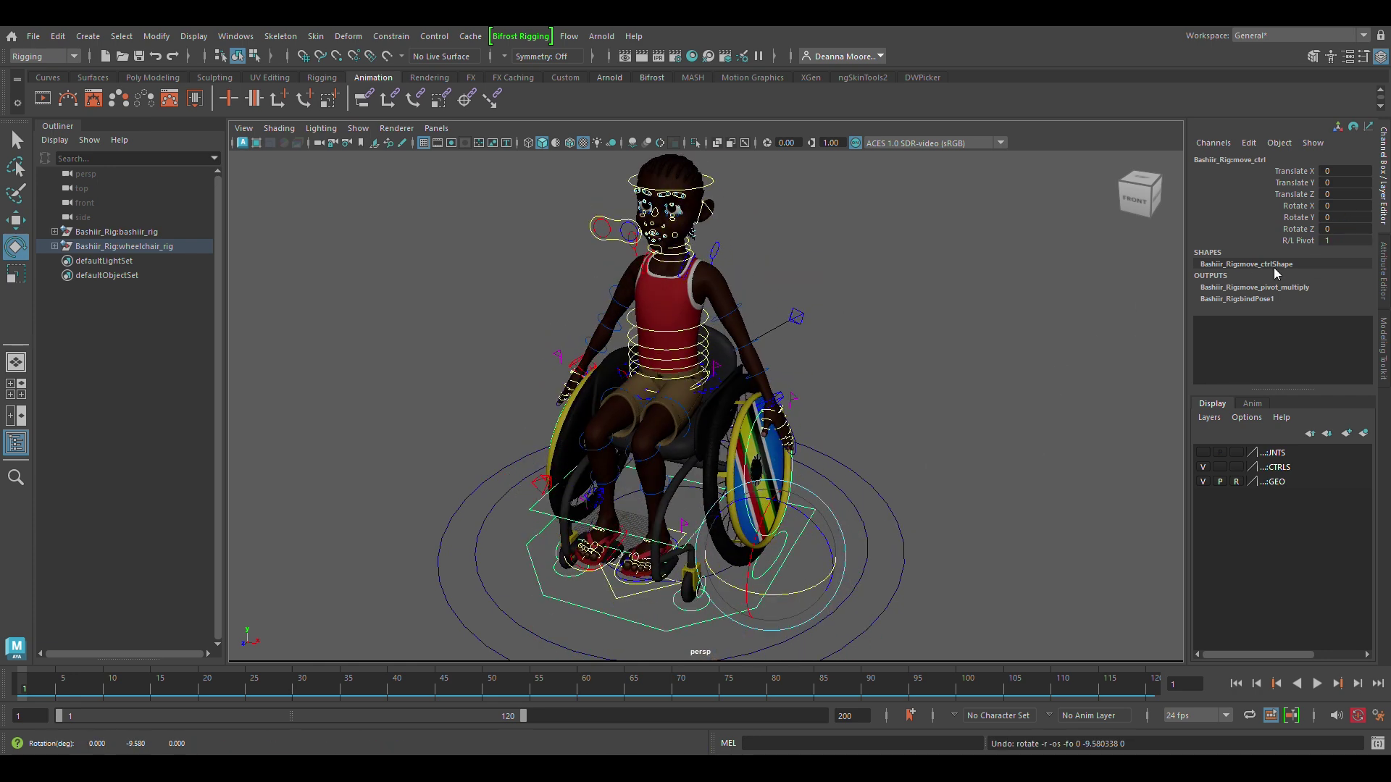
drag(742, 554, 688, 572)
key(ctrl+z)
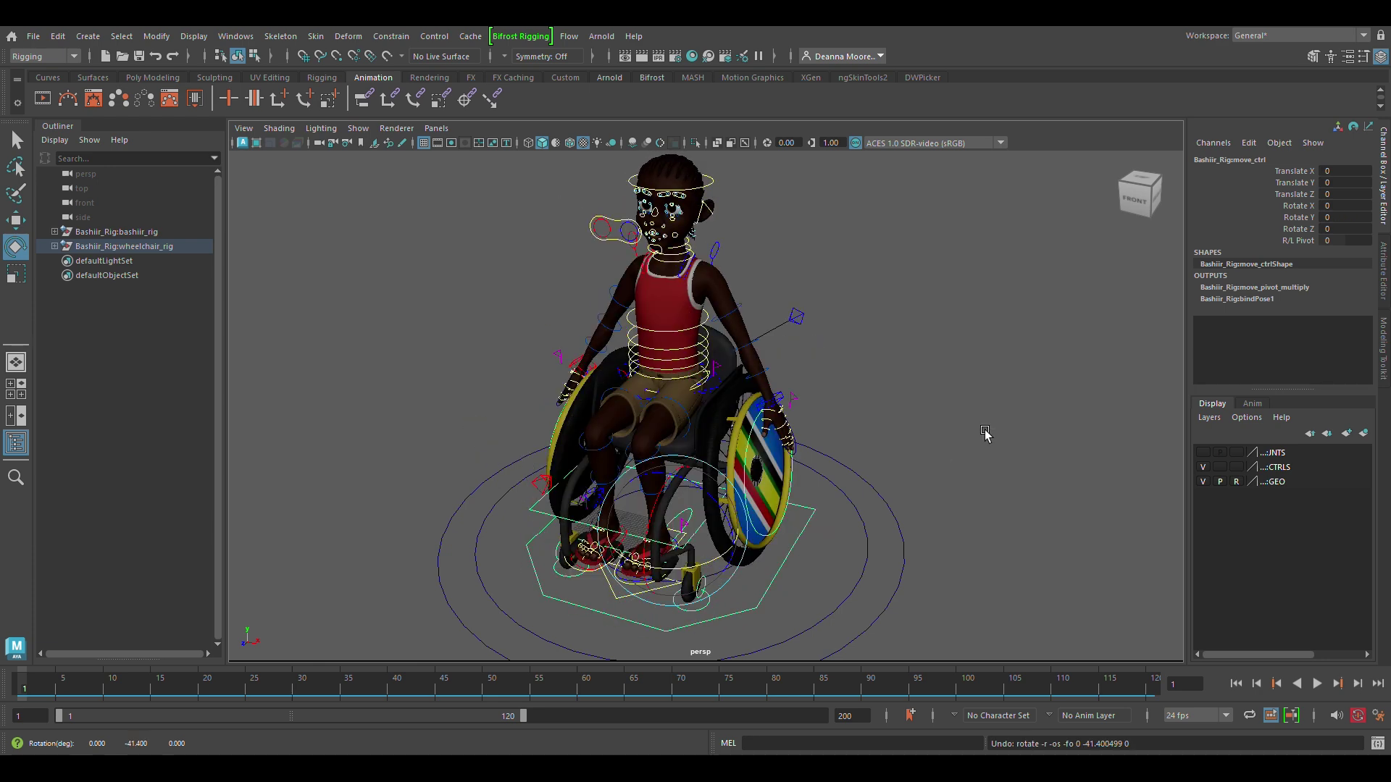
alt+right_drag(756, 589, 1084, 444)
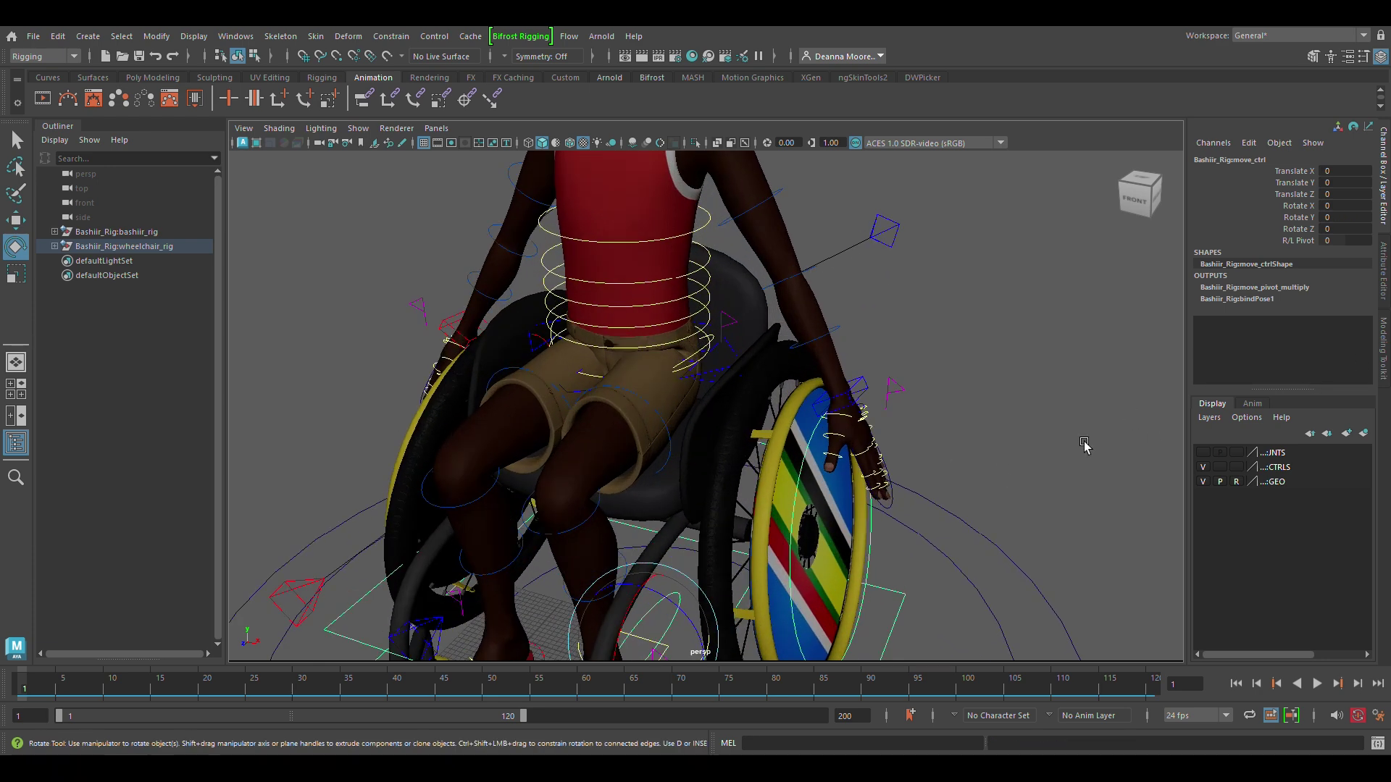
Try swivelling the left front caster by rotating its axle control to about -12.9 degrees in Y, and undo the rotation
alt+middle_drag(1084, 444, 1087, 170)
alt+drag(860, 563, 671, 528)
alt+right_drag(671, 528, 894, 542)
alt+drag(895, 543, 917, 580)
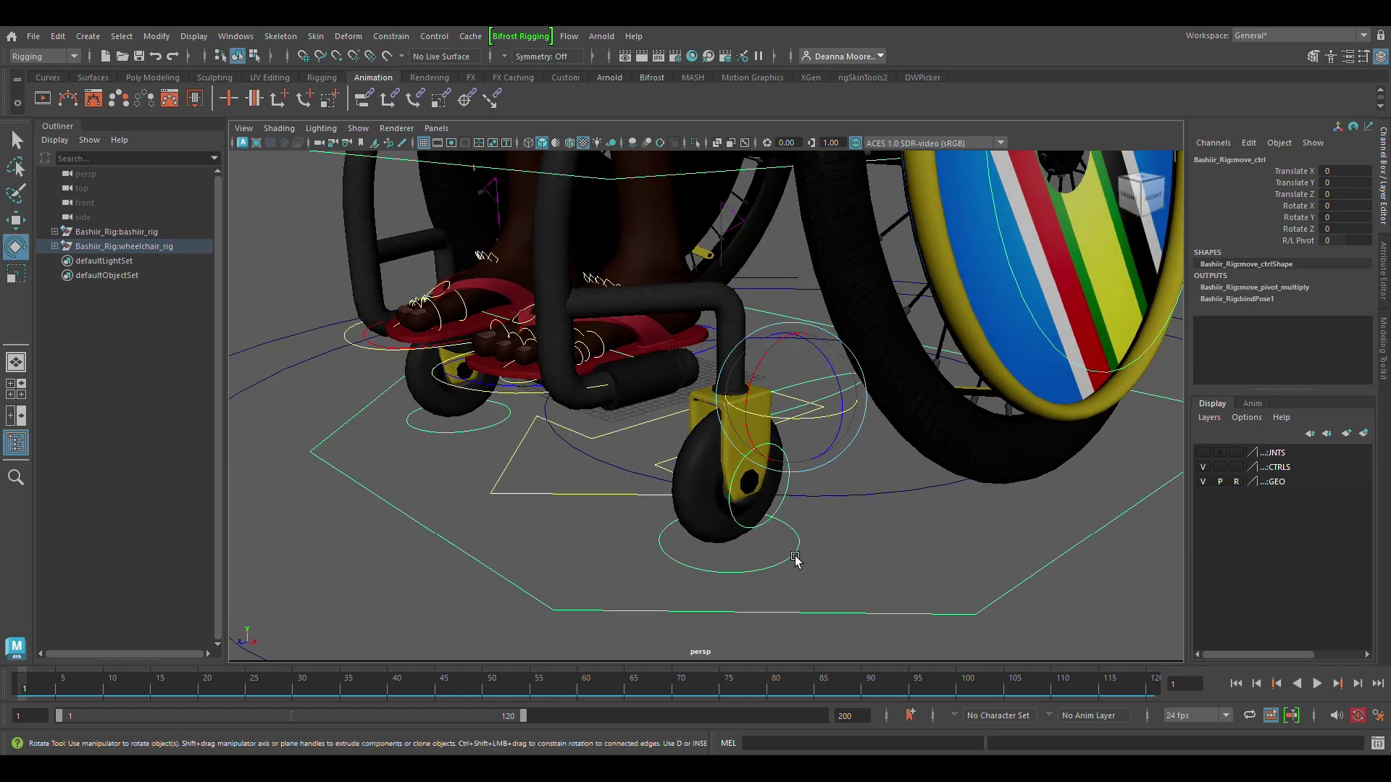
click(786, 560)
mouse_move(715, 570)
mouse_down()
mouse_move(759, 570)
mouse_move(697, 573)
mouse_up()
alt+drag(605, 580, 724, 600)
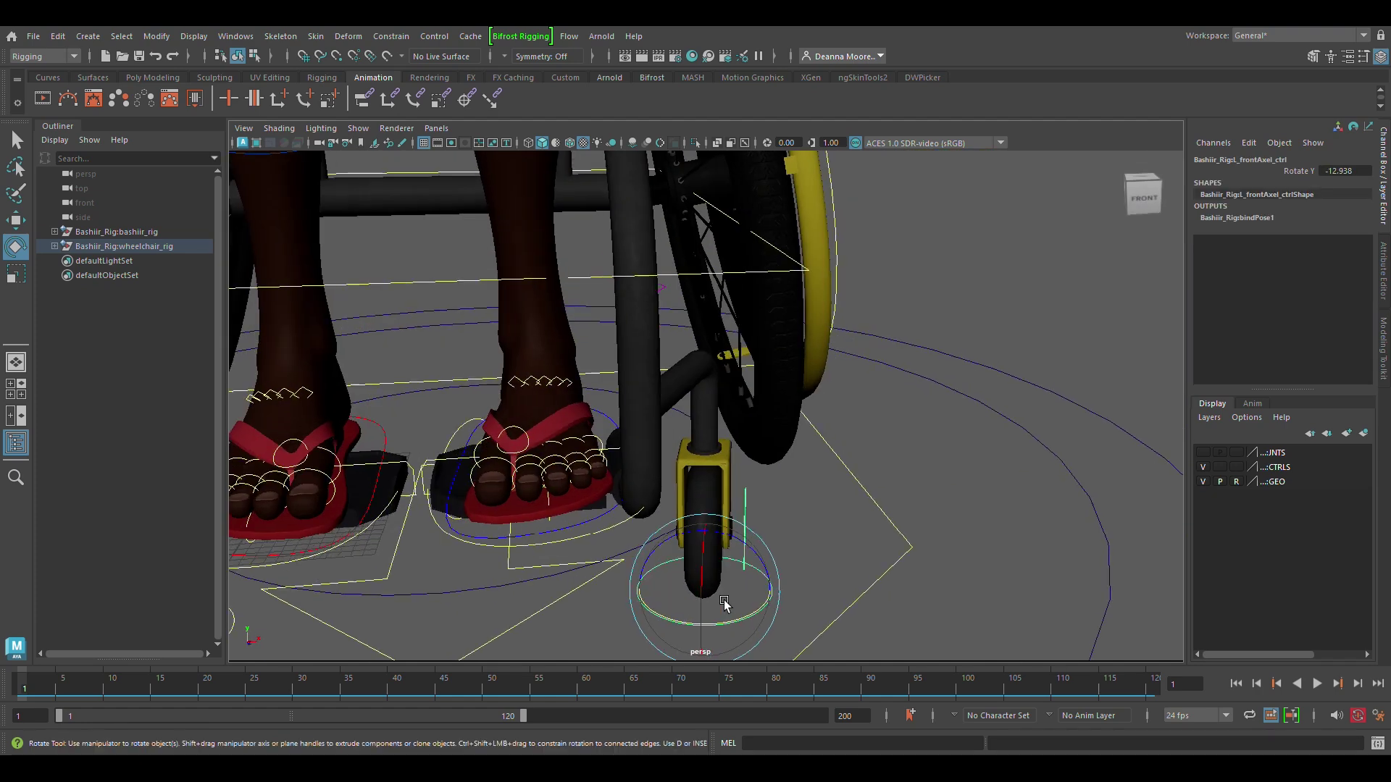
drag(593, 420, 559, 425)
key(ctrl+z)
Try tilting the wheelchair by rotating the chassis control in X, and undo the rotation
alt+right_drag(926, 433, 547, 365)
alt+drag(1112, 347, 725, 471)
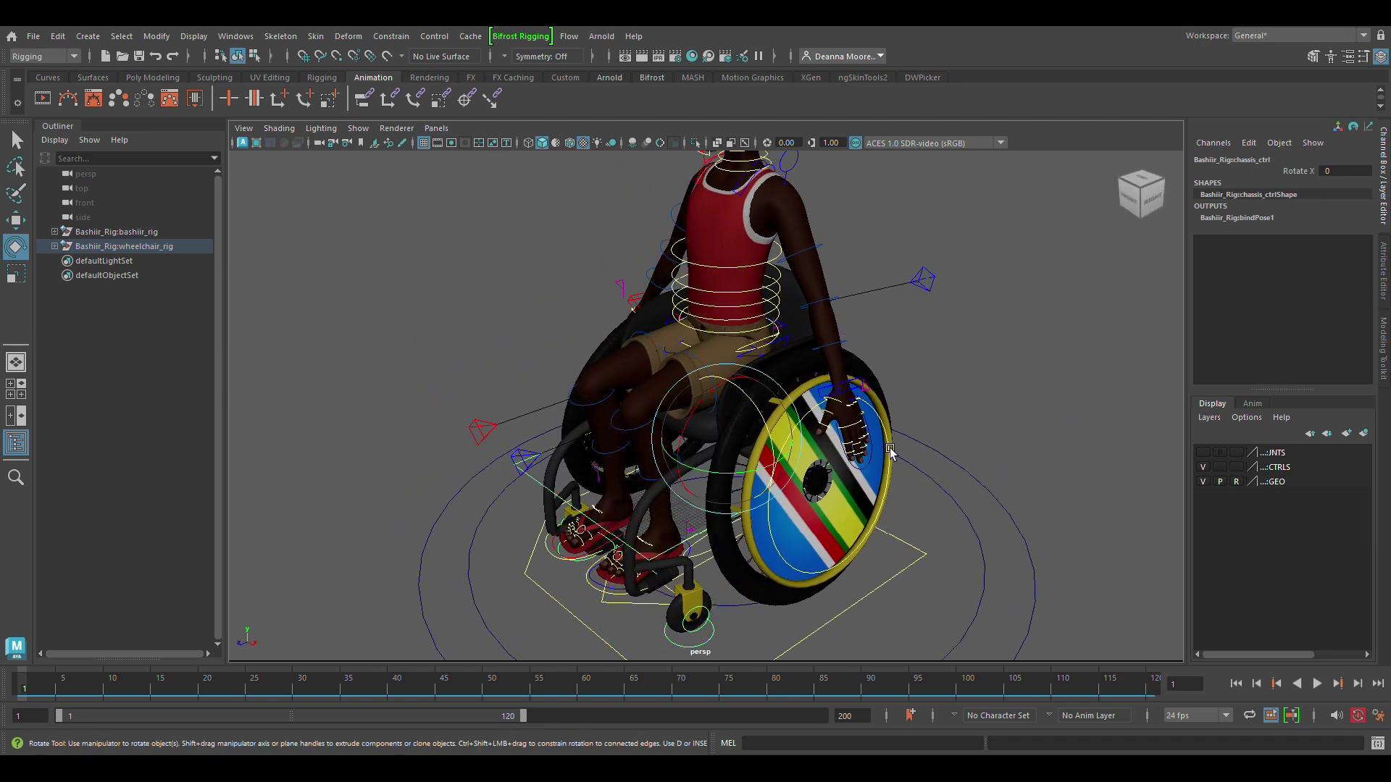
click(683, 429)
drag(683, 429, 698, 393)
key(ctrl+z)
Try rotating the seatback control about 5.4 degrees in X, and undo the rotation
alt+drag(1080, 434, 898, 403)
click(926, 345)
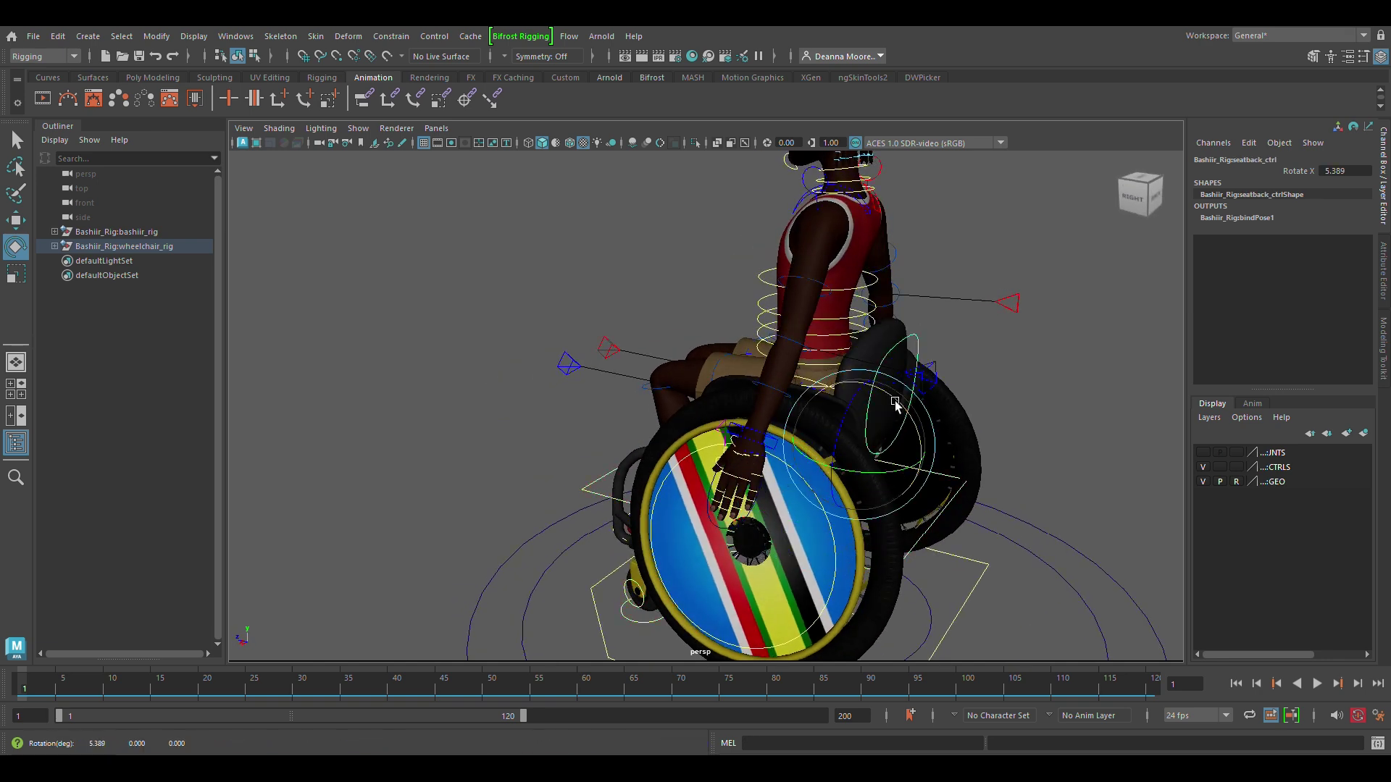
key(ctrl+z)
key(ctrl+z)
Draw a long winding CV curve on the floor, starting in front of the wheelchair
alt+drag(541, 443, 694, 475)
scroll(640, 614, down, 7)
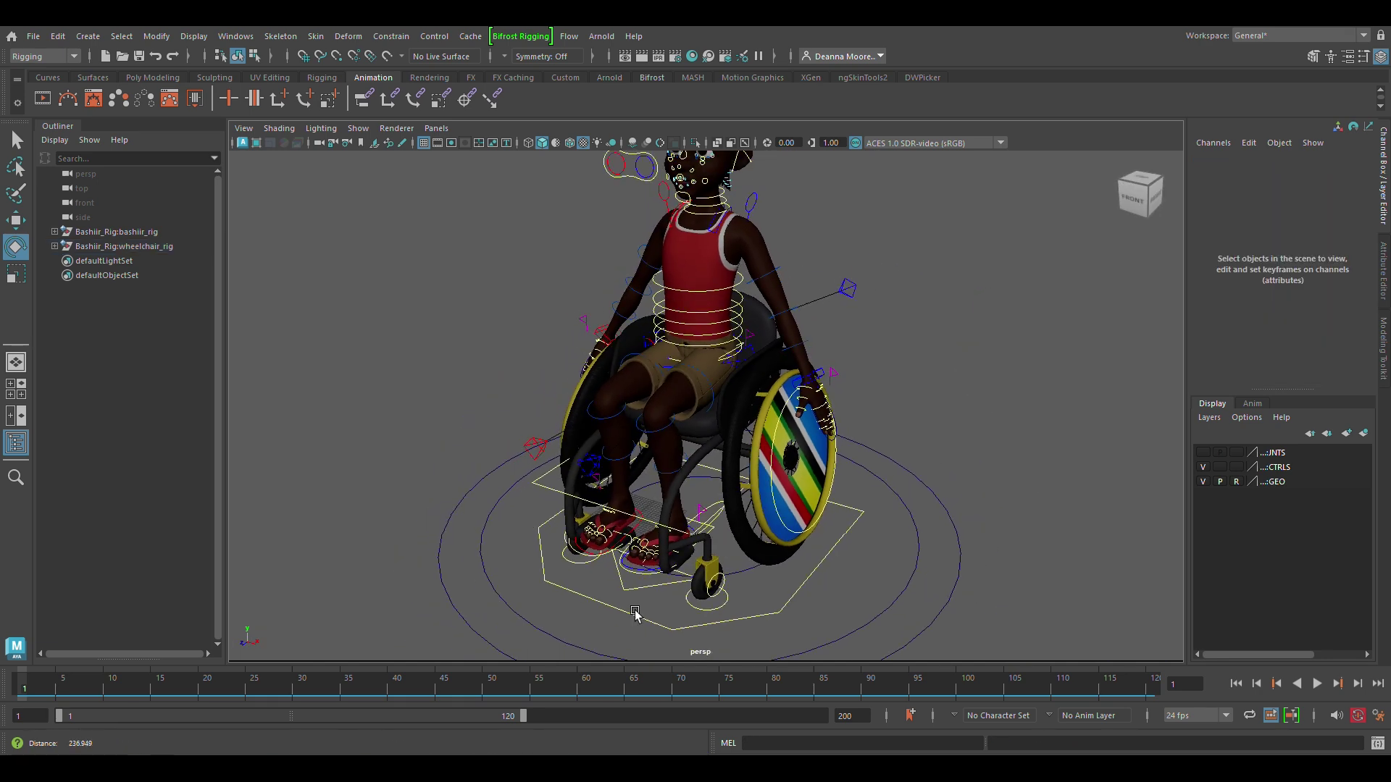
scroll(756, 524, down, 2)
alt+middle_drag(755, 523, 714, 526)
click(88, 36)
mouse_move(119, 150)
click(326, 150)
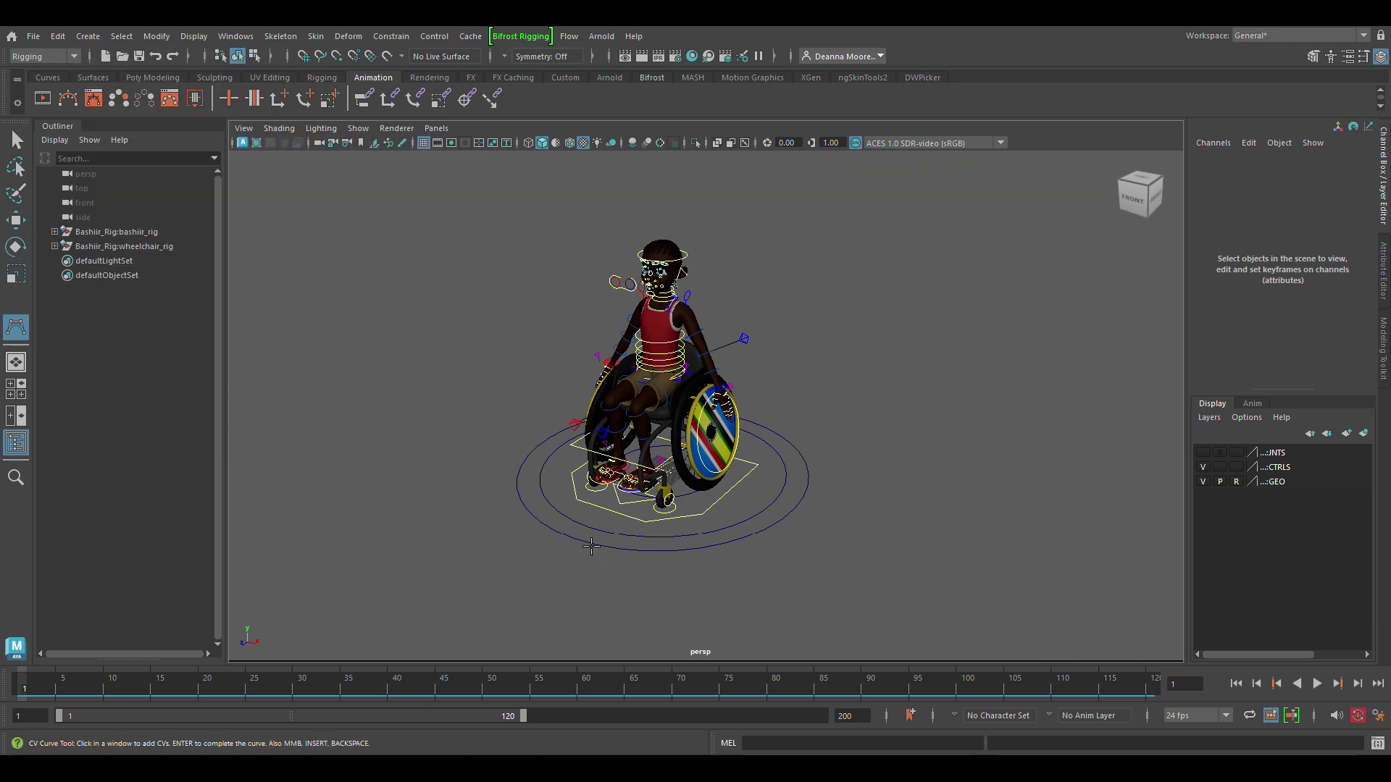
click(594, 519)
click(403, 608)
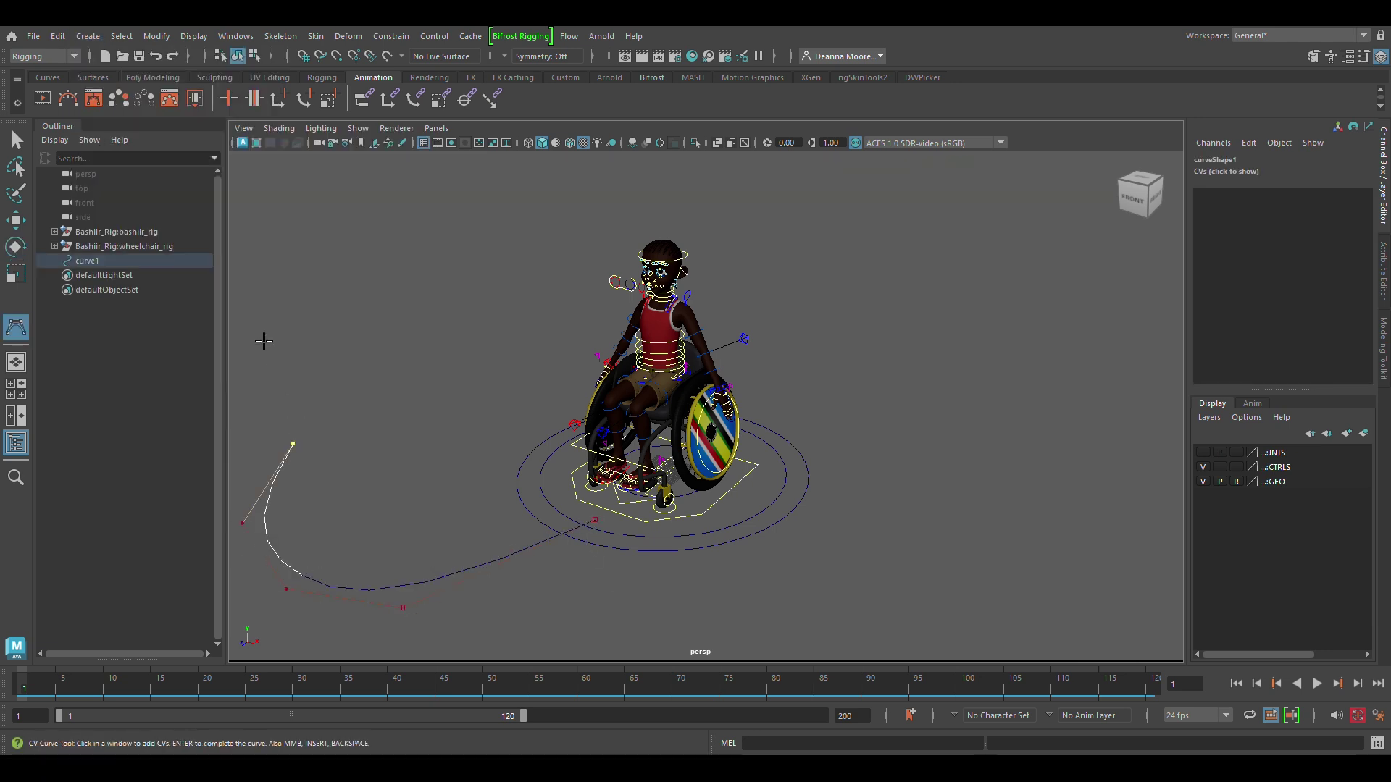
alt+middle_drag(263, 341, 720, 361)
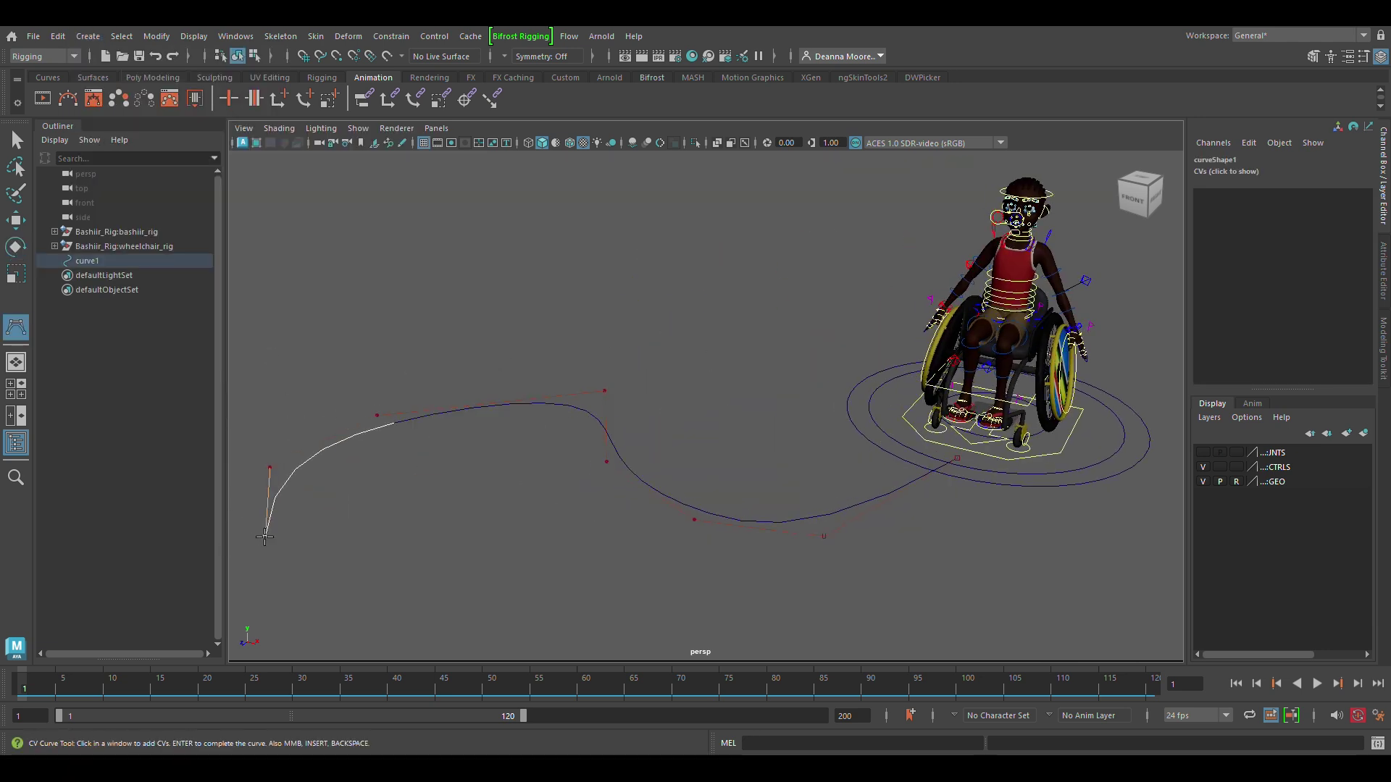
key(Return)
Attach the rig's curve follow control to the floor curve as a motion path, and ready the wheelchair's move control for rotation
alt+drag(935, 572, 872, 578)
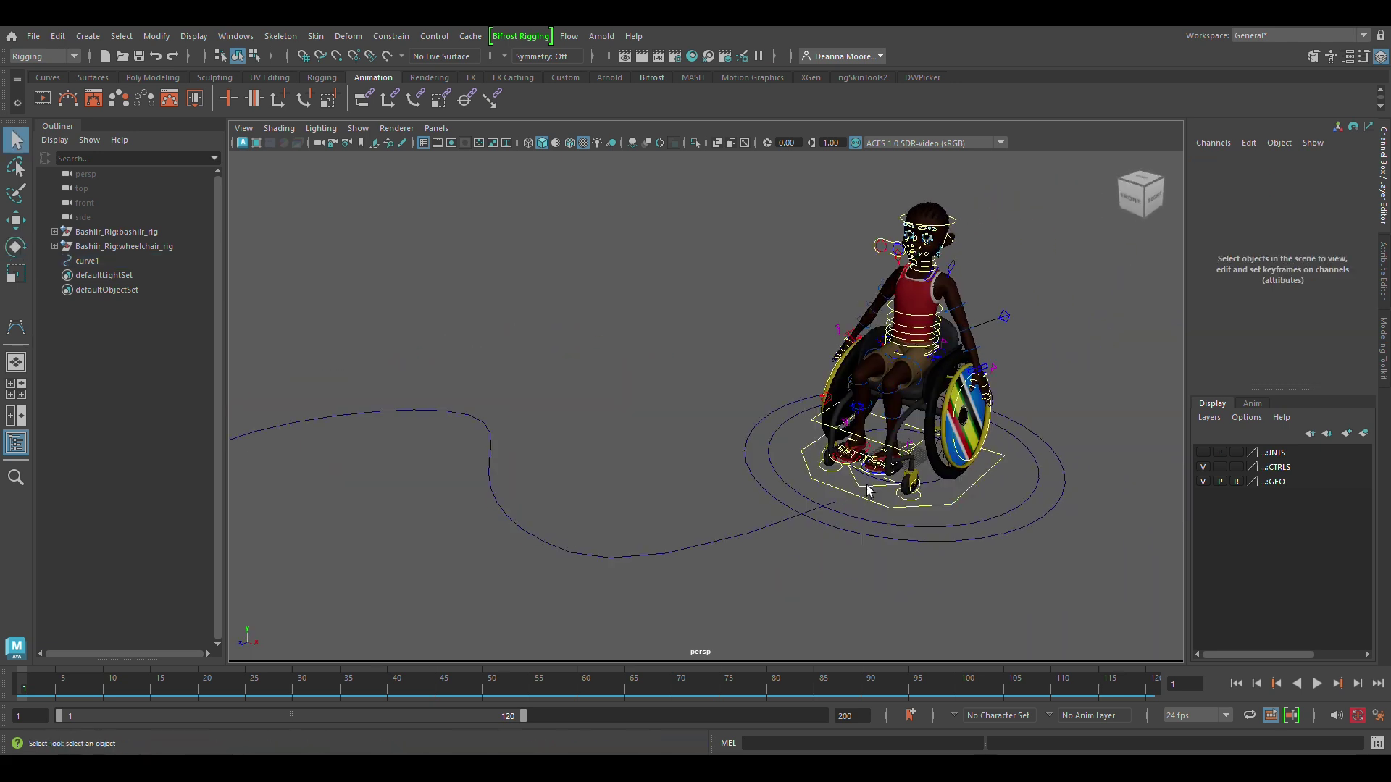
click(870, 491)
shift+click(776, 527)
click(391, 36)
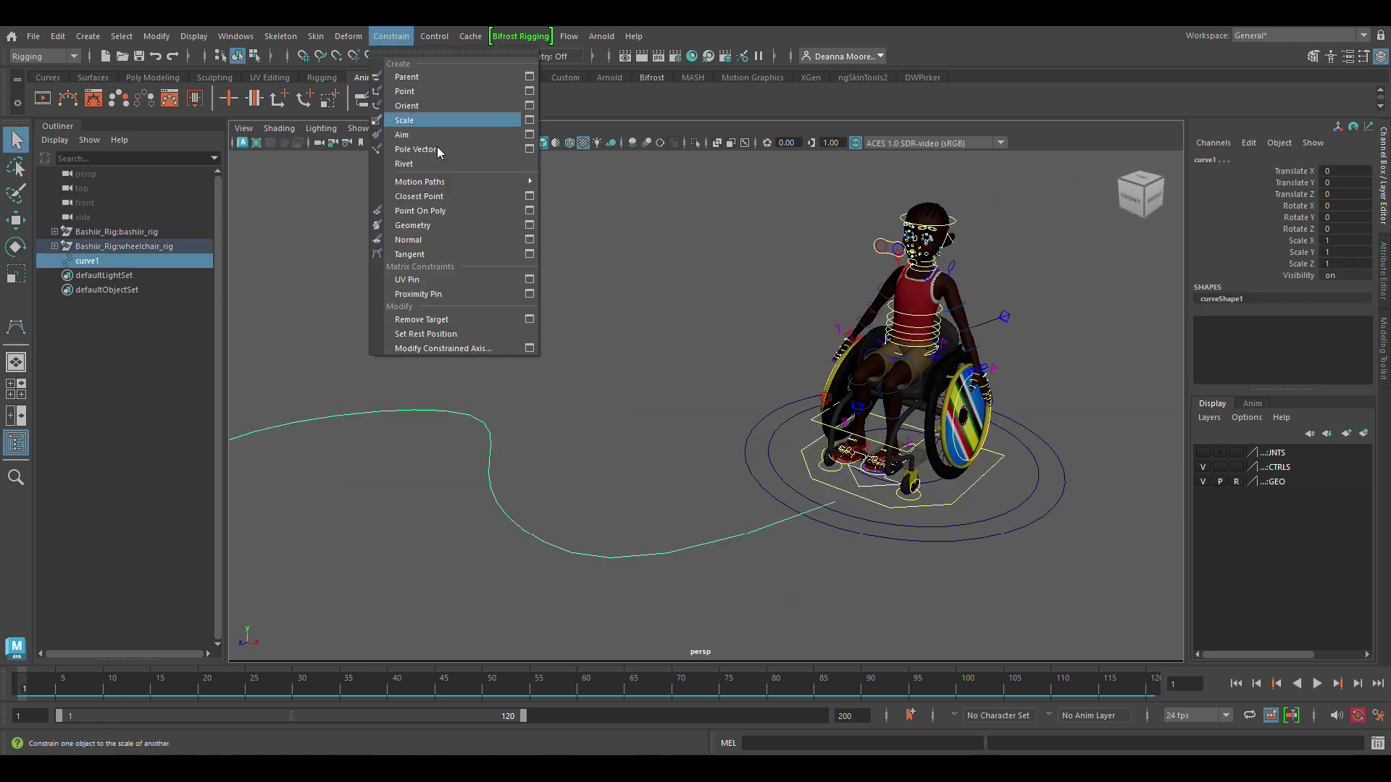
mouse_move(500, 182)
click(609, 184)
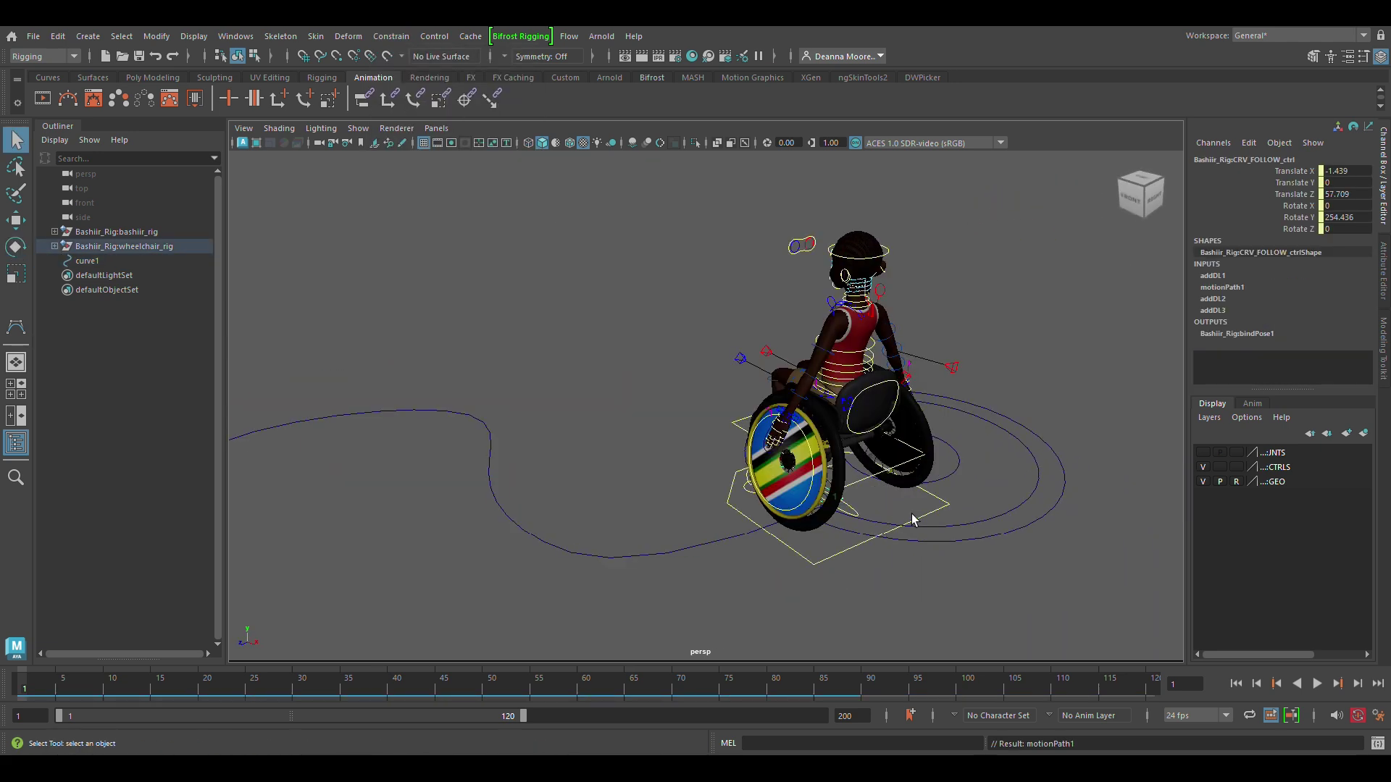
key(e)
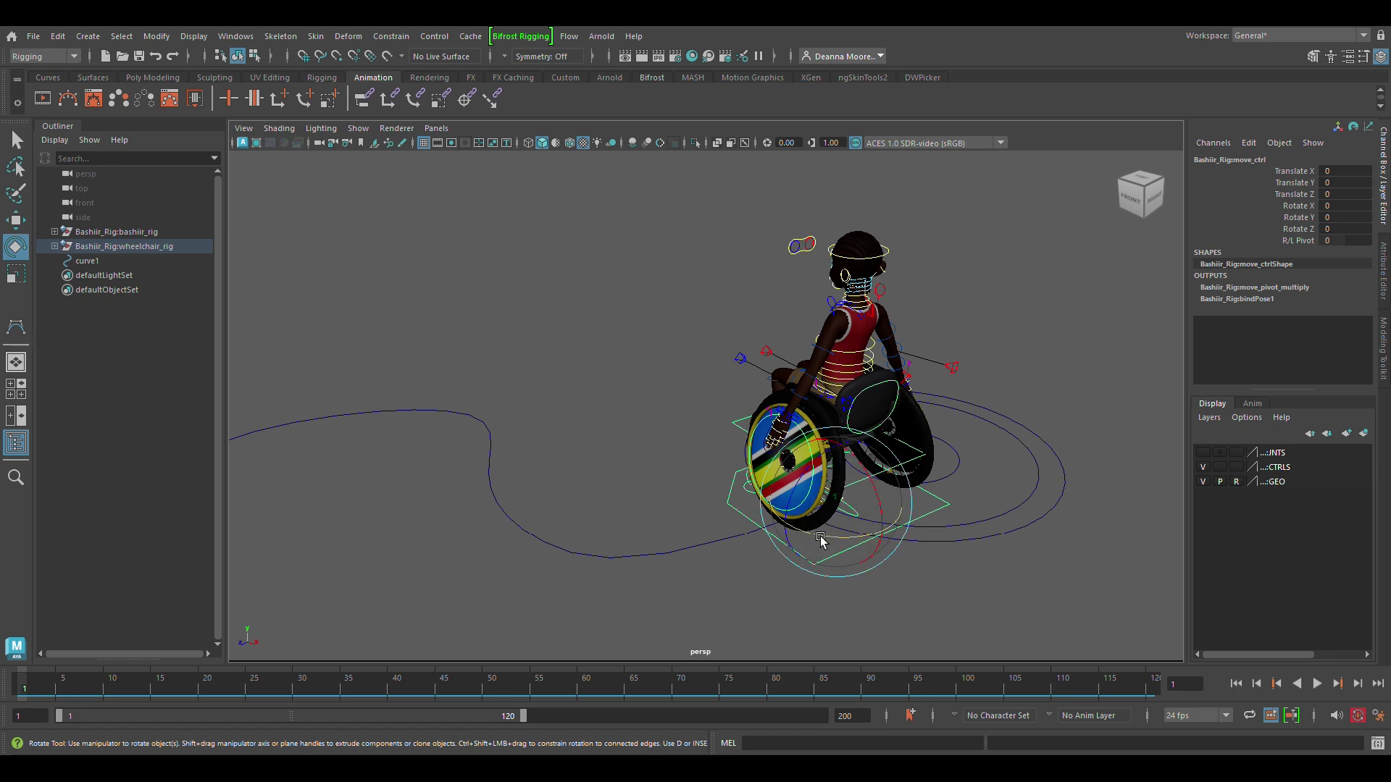
key(Return)
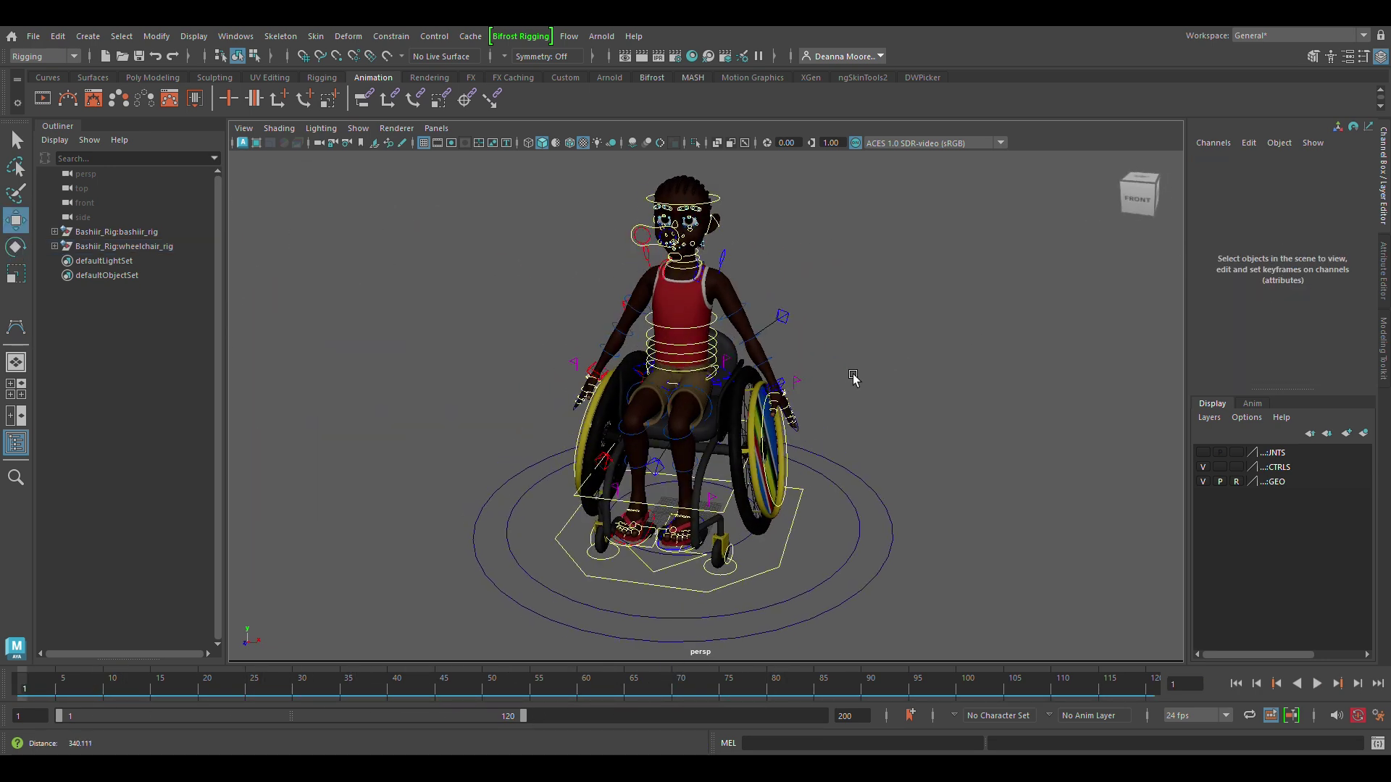
Move the left wrist's IK control slightly and set the left arm's IK FK Blend to 0
scroll(855, 379, up, 5)
click(834, 495)
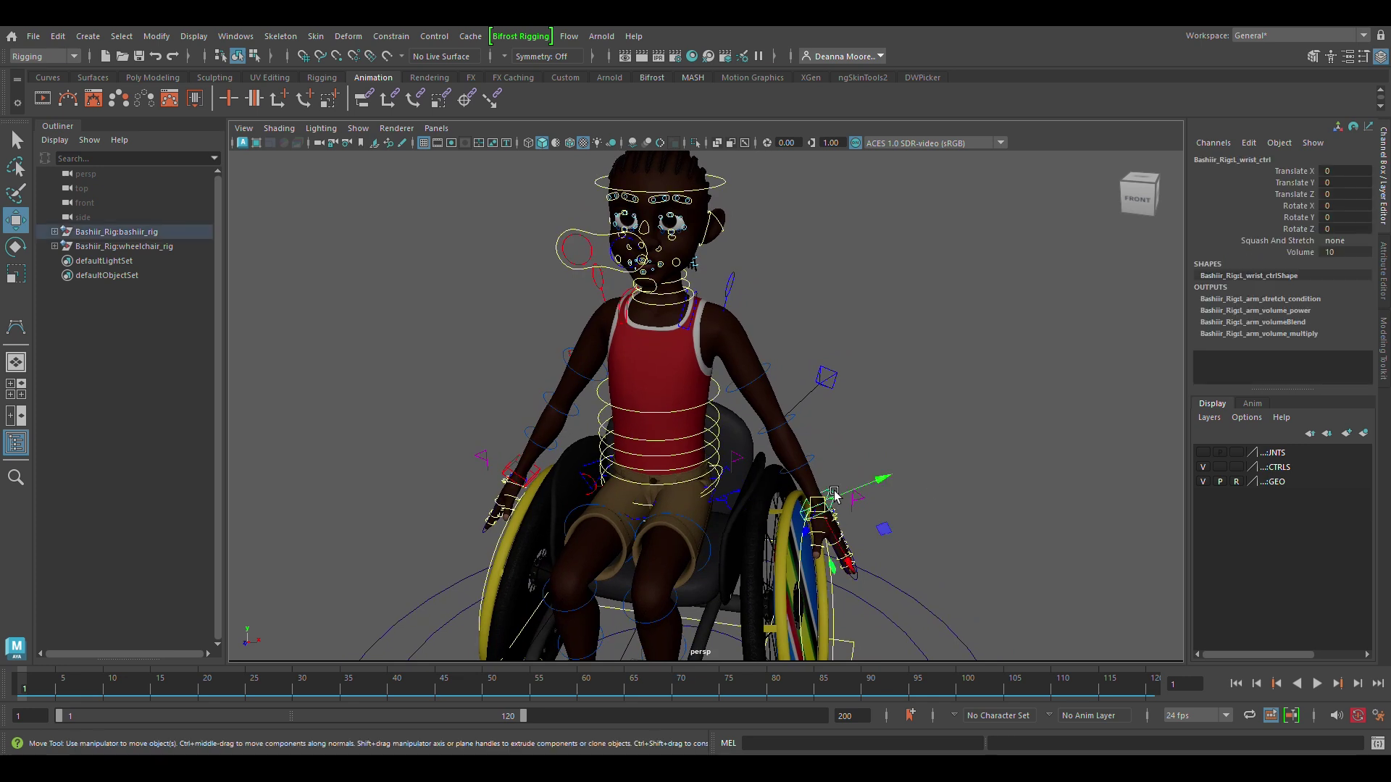
mouse_move(818, 504)
mouse_down()
mouse_move(876, 455)
mouse_move(814, 495)
mouse_up()
click(855, 488)
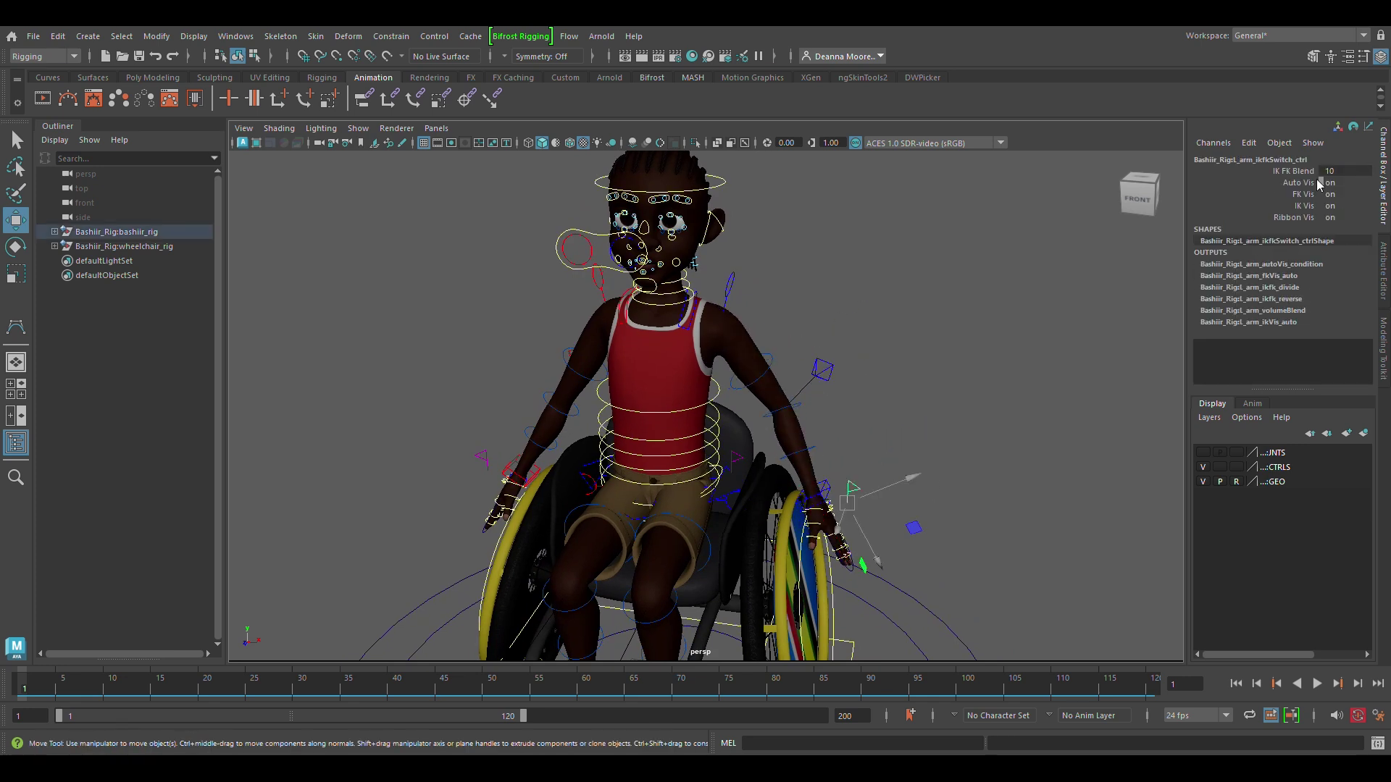
drag(1321, 171, 1328, 171)
Try rotating the left arm's FK controls, and undo the rotations
click(800, 419)
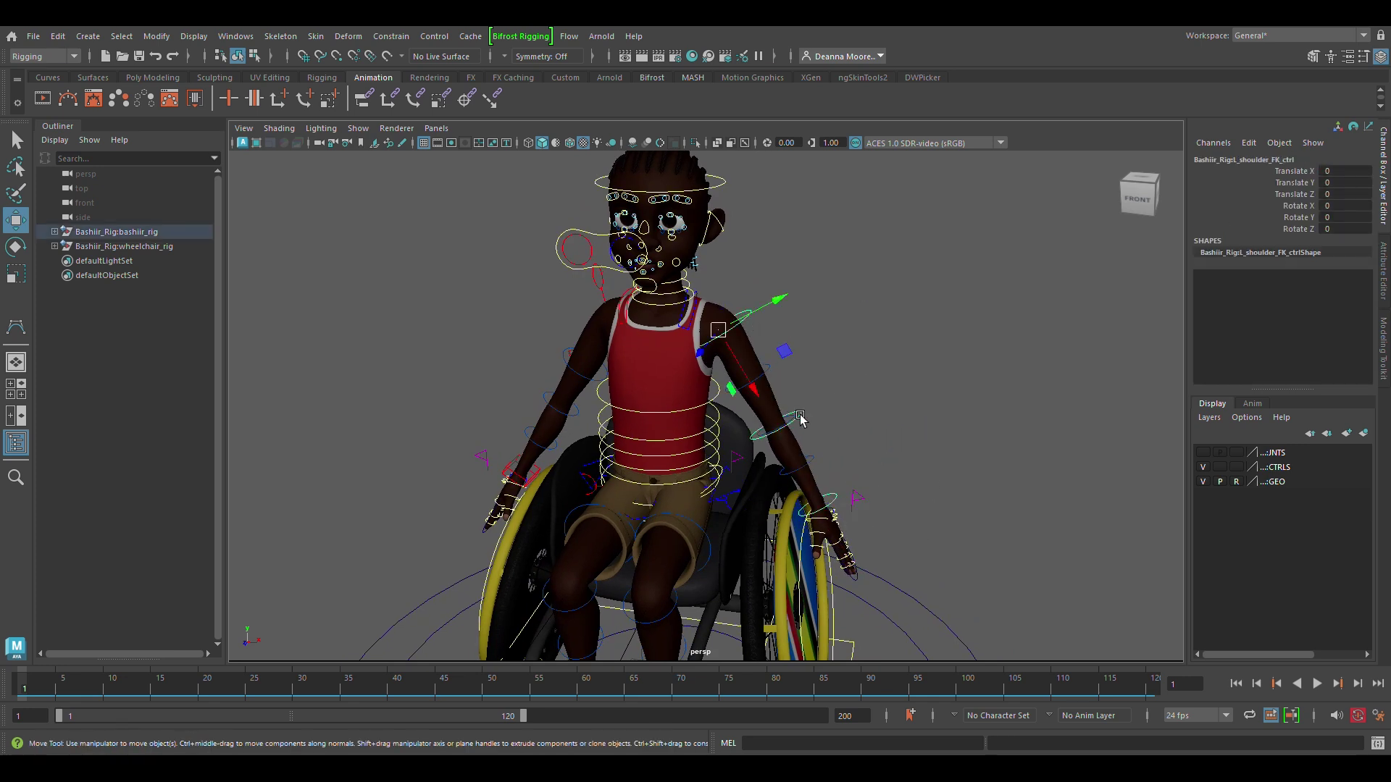
key(e)
drag(837, 500, 799, 502)
click(967, 527)
alt+drag(925, 421, 879, 404)
key(ctrl+z)
key(ctrl+z)
key(ctrl+z)
key(ctrl+z)
key(ctrl+z)
key(ctrl+z)
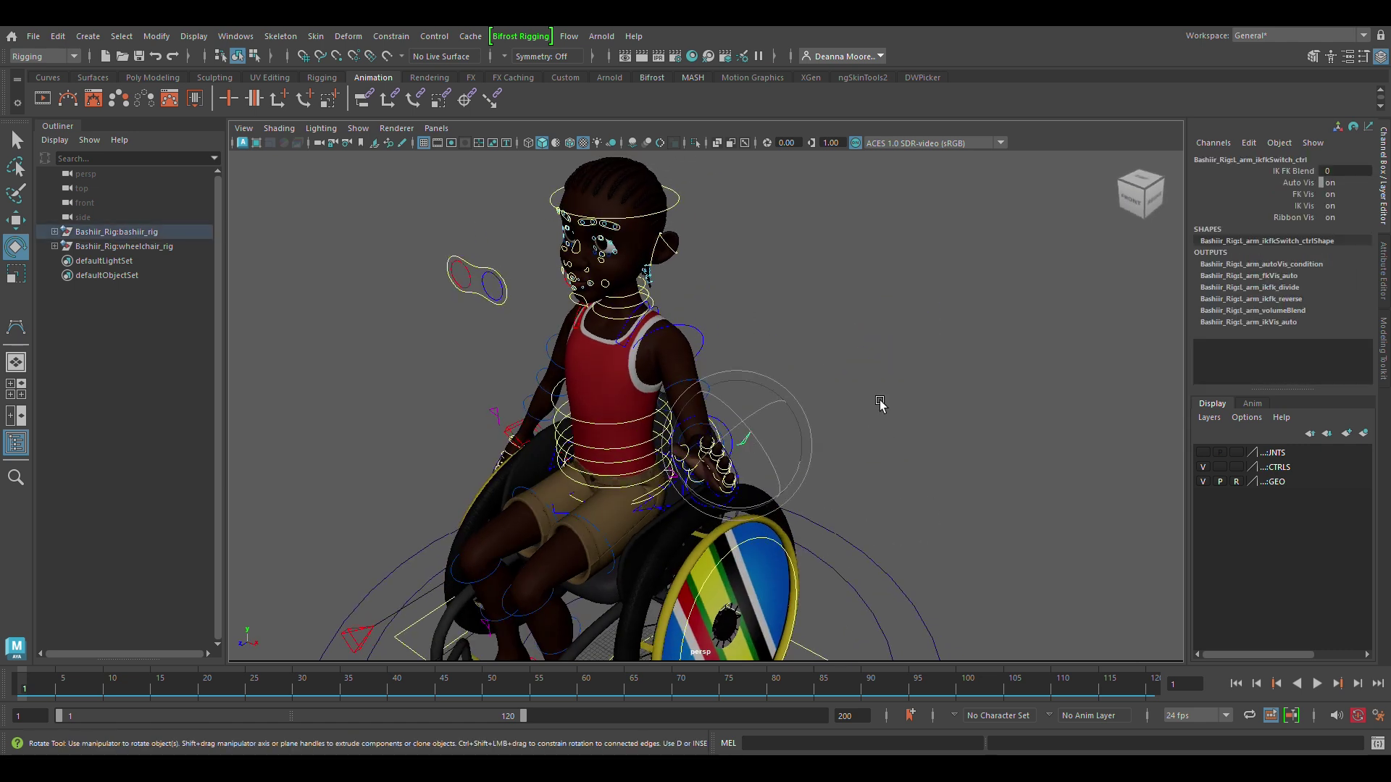
Set the left arm's IK FK Blend to 9, and try moving its upper arm and shoulder controls
drag(1352, 171, 1377, 171)
alt+drag(829, 432, 891, 415)
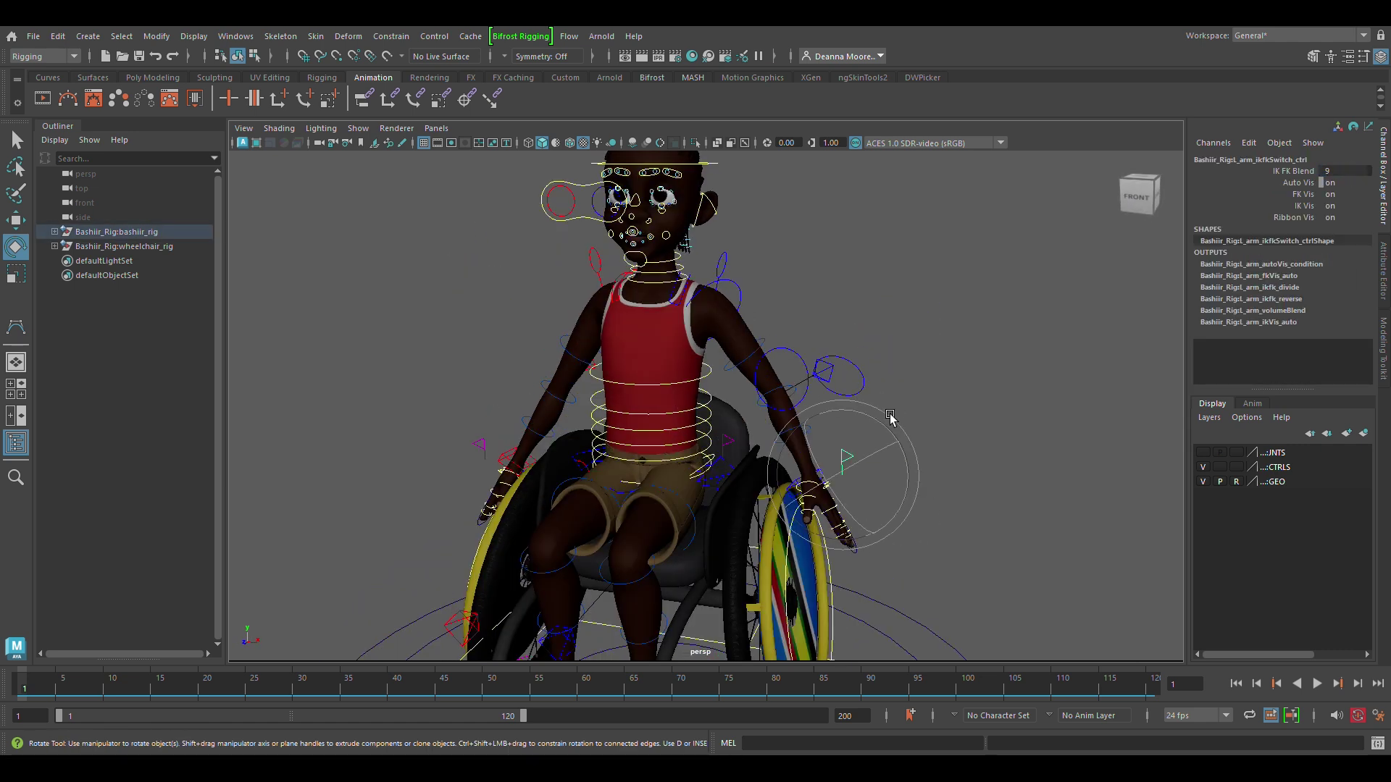
click(767, 342)
key(w)
click(744, 354)
drag(744, 354, 768, 397)
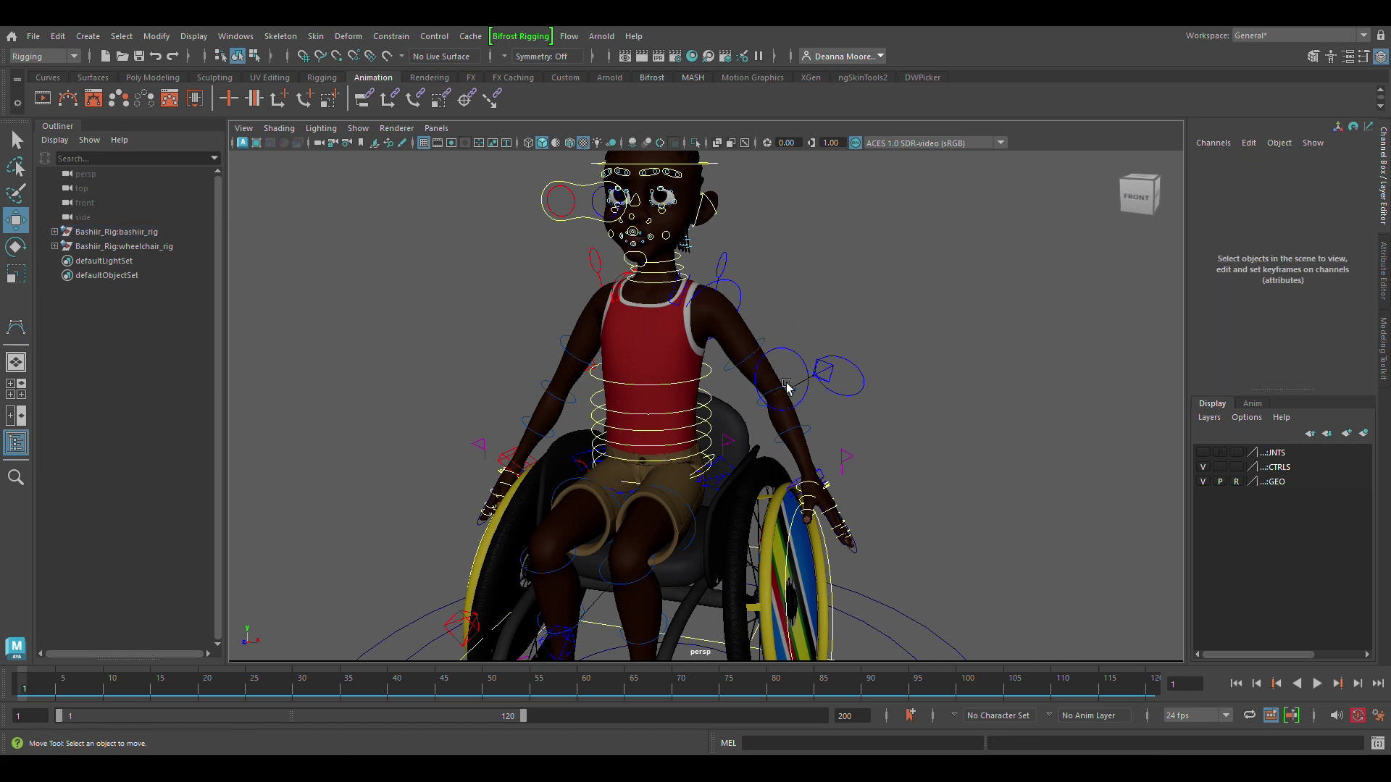
click(734, 280)
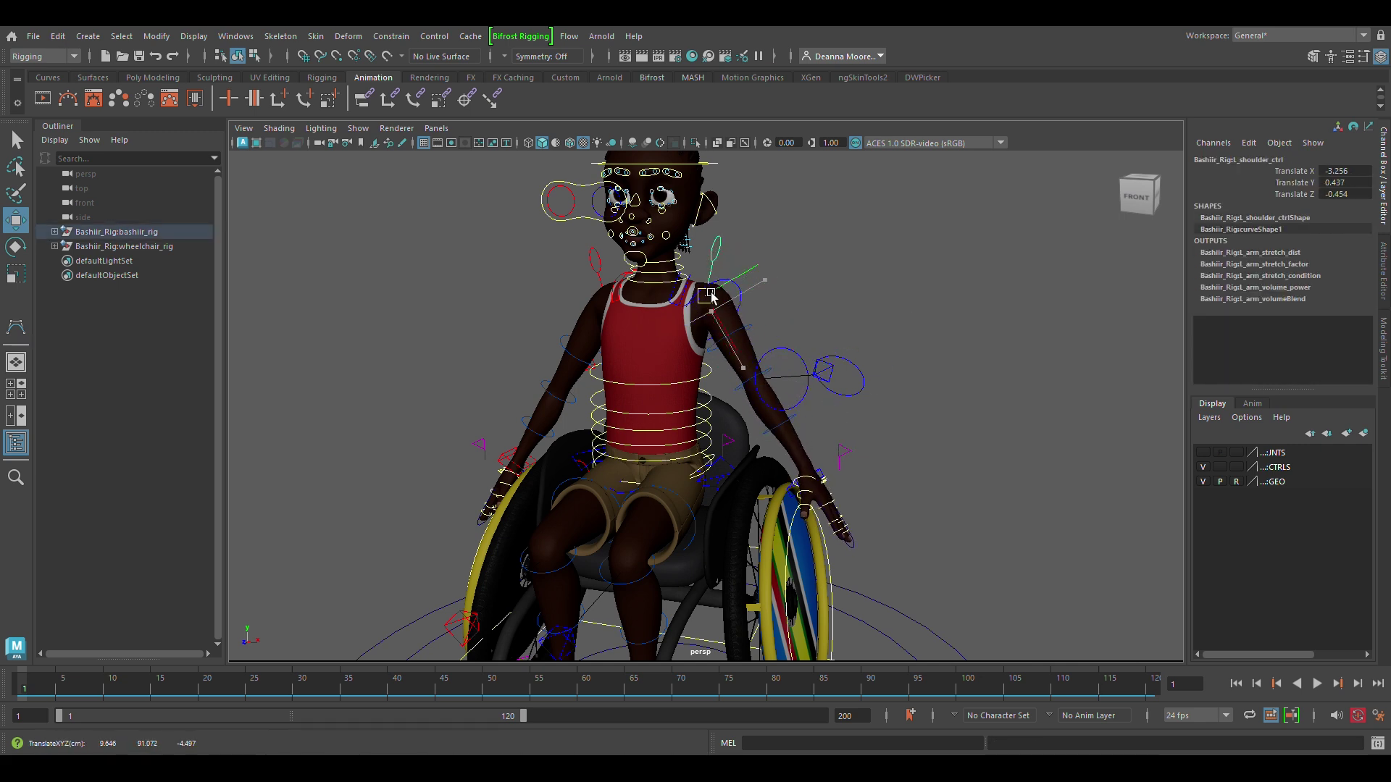
click(816, 478)
click(851, 457)
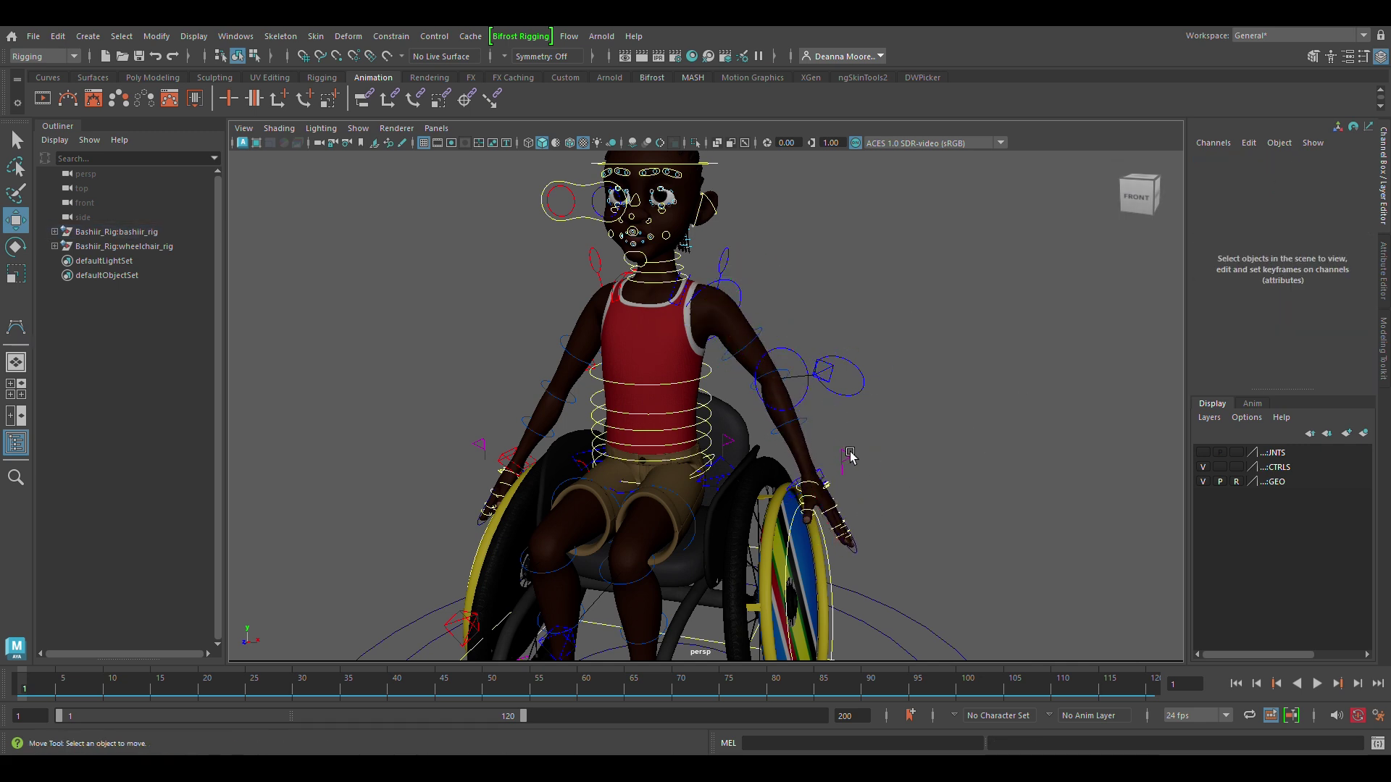
Blend the left arm fully back to IK with its IK/FK switch control
click(847, 455)
click(1346, 171)
text(0)
key(Return)
Set the left wrist control's Squash And Stretch to both and move the wrist to stretch the arm
click(814, 474)
click(815, 477)
click(1337, 241)
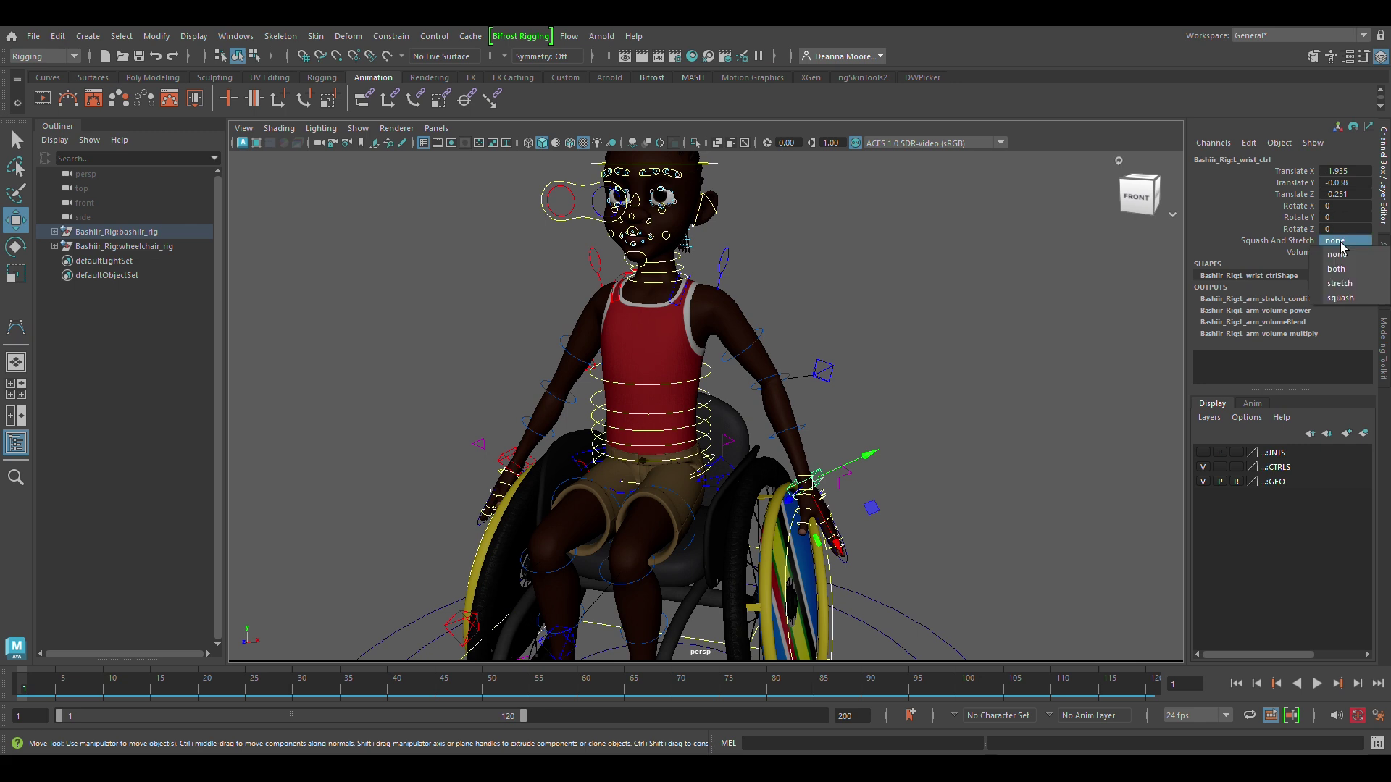
click(1336, 269)
drag(807, 484, 833, 507)
click(1329, 241)
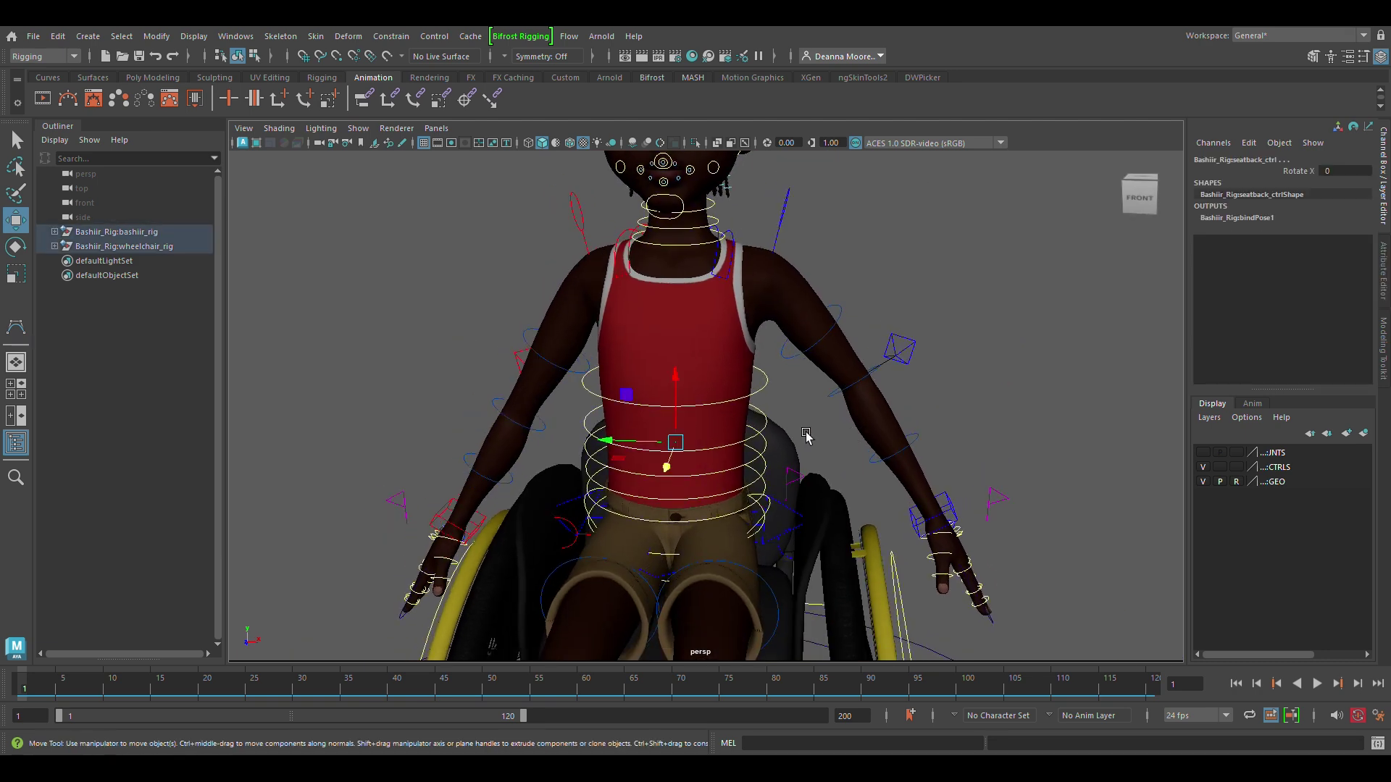
Set the spine's IK FK Blend to 10 on the spine options control
key(e)
drag(806, 435, 652, 326)
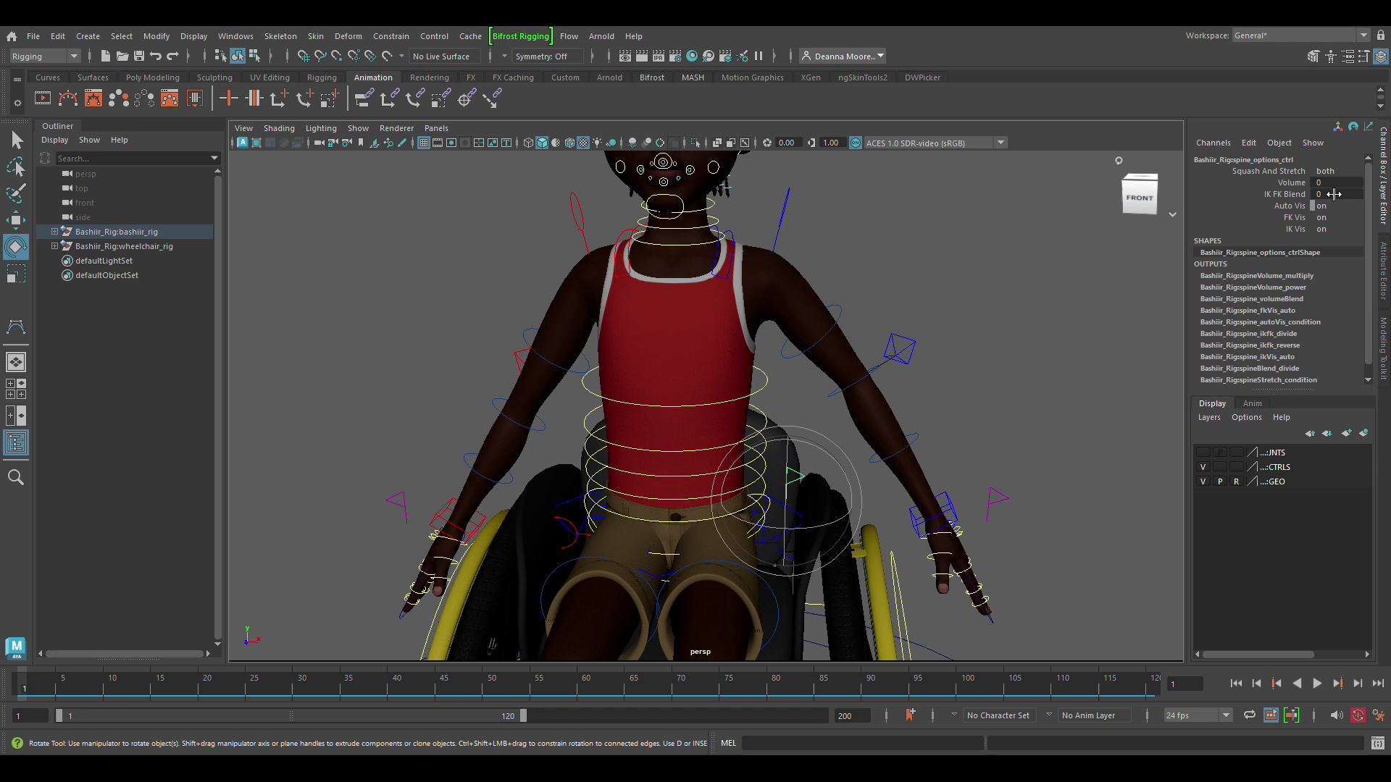
drag(1334, 194, 1336, 197)
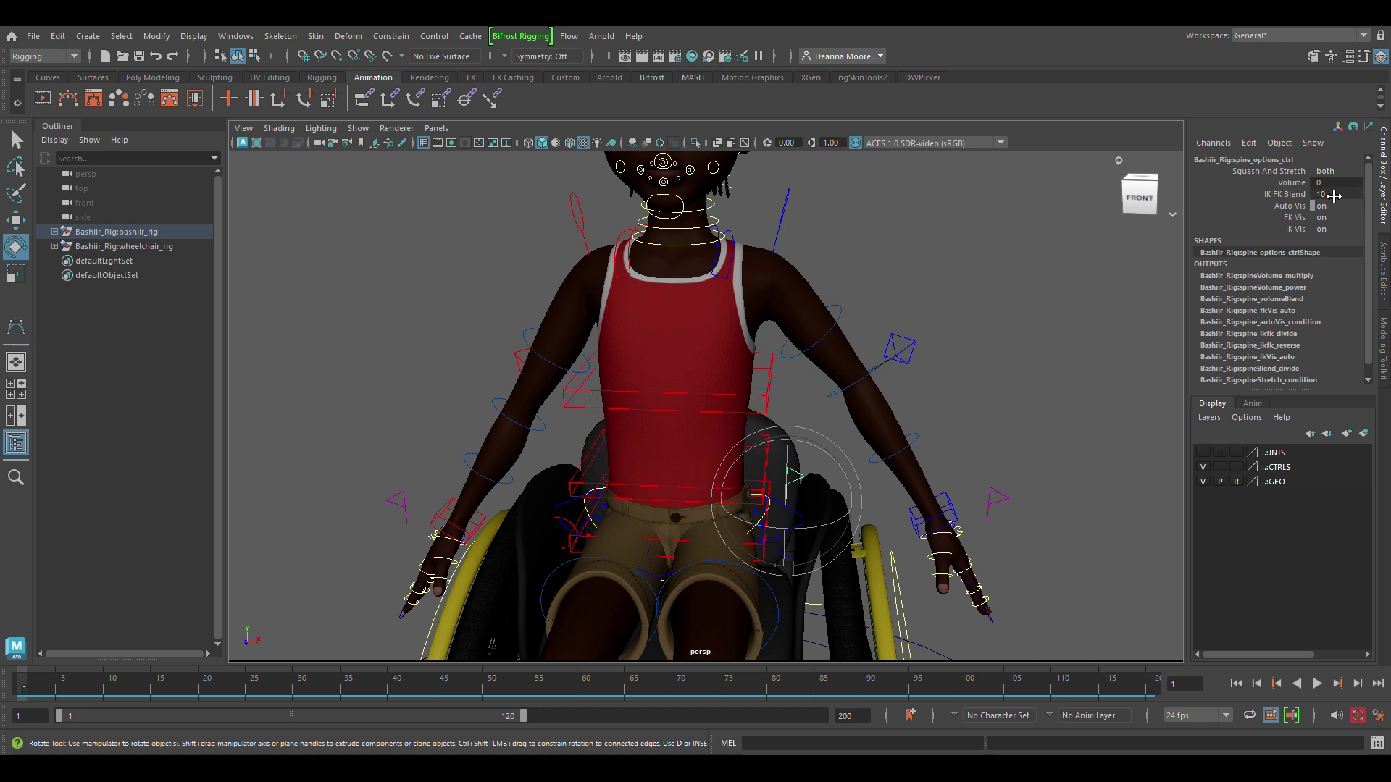
Move the IK torso control to about 0.76 in Translate X and rotate it about 13.5 degrees in Z
click(767, 396)
key(w)
drag(675, 380, 752, 395)
key(e)
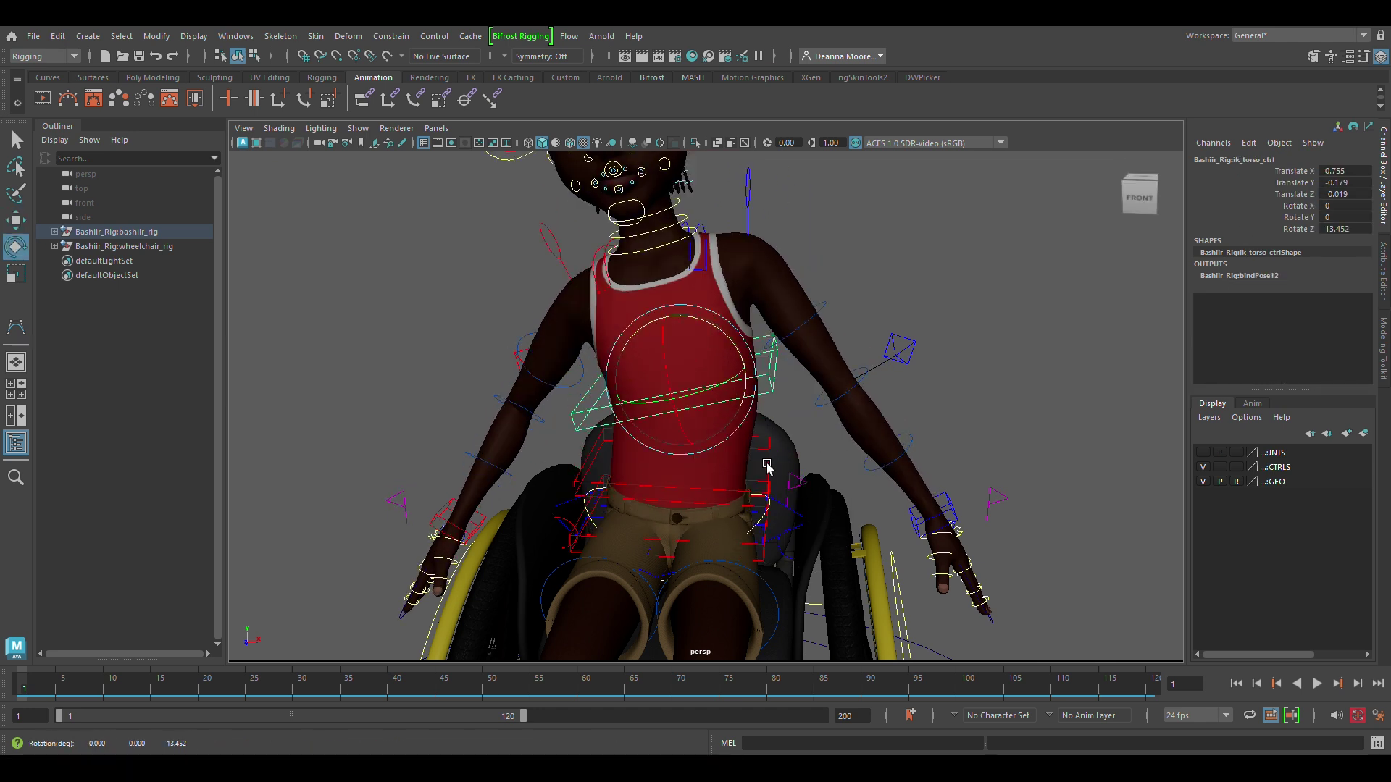
Try shifting the middle IK spine control sideways, and raise the IK torso control to stretch the spine
click(767, 467)
key(w)
drag(736, 471, 751, 473)
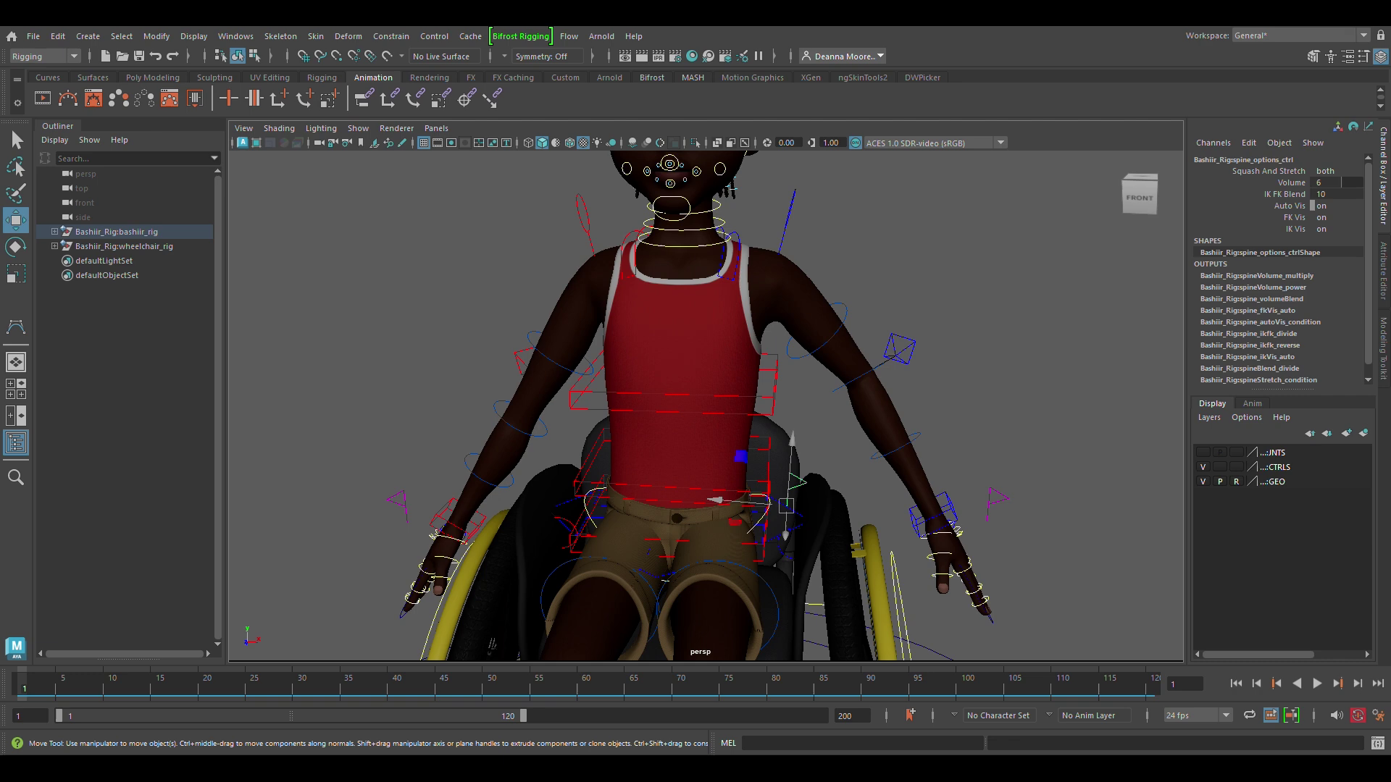
click(776, 367)
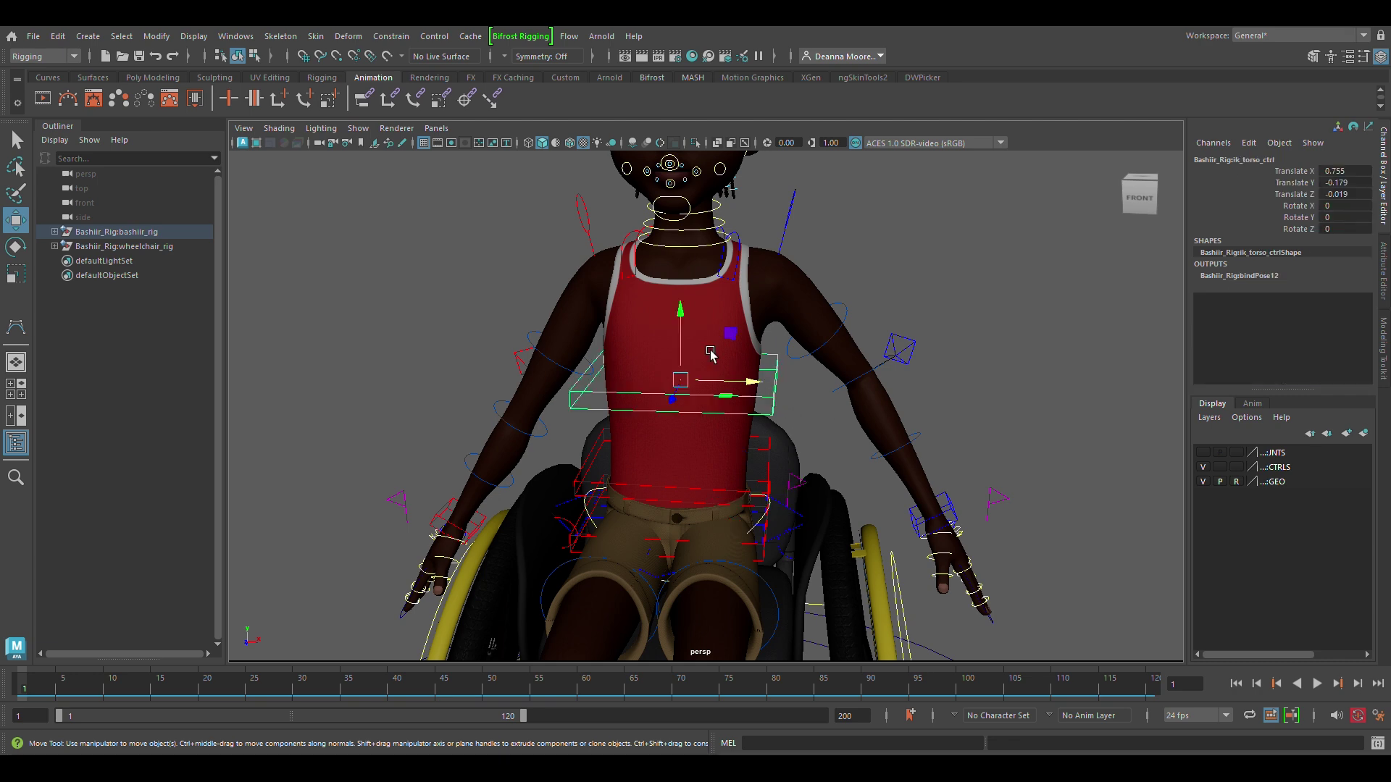
drag(682, 329, 683, 297)
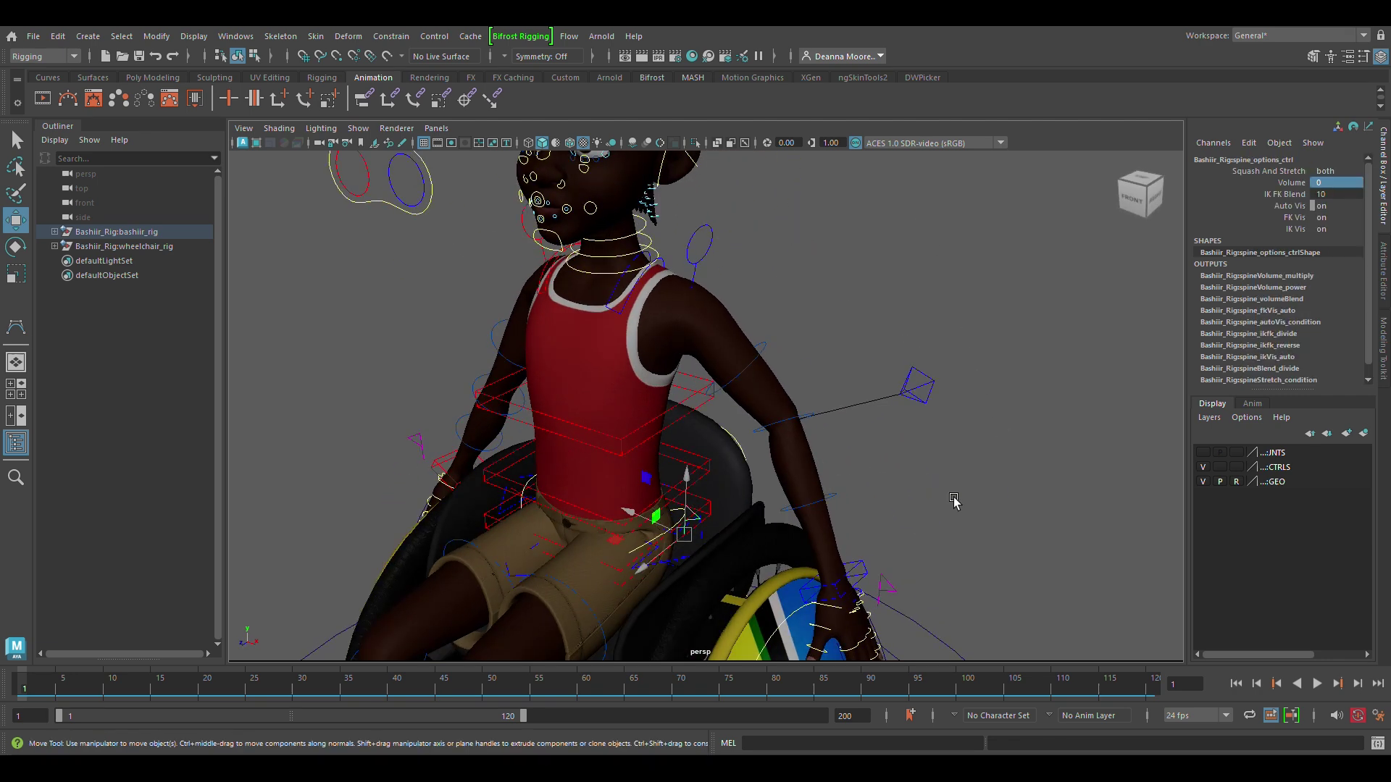
Select the left hand's finger control with the Rotate tool active
click(709, 449)
key(e)
click(742, 413)
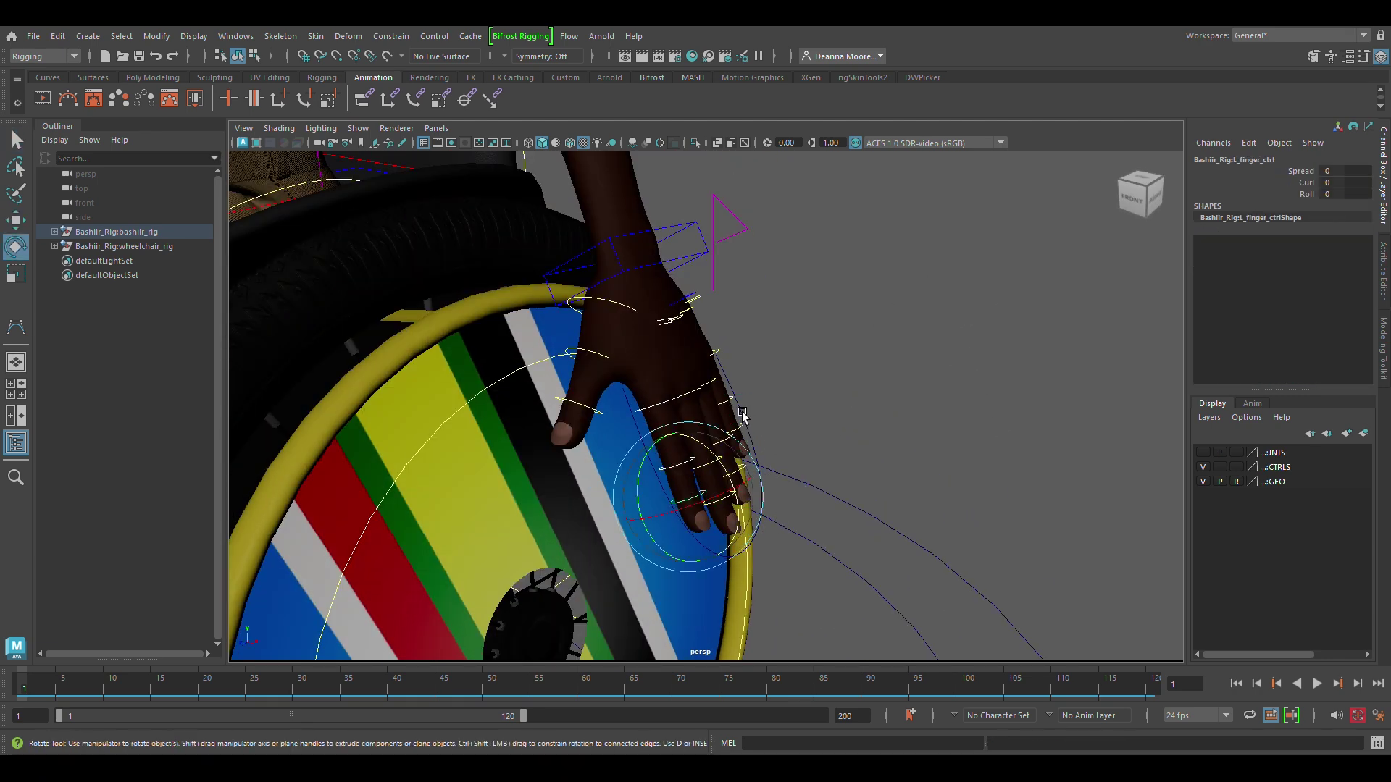
Undo the left foot's Toe Roll change, and try Toe Lift at -10, undoing it as well
key(ctrl+z)
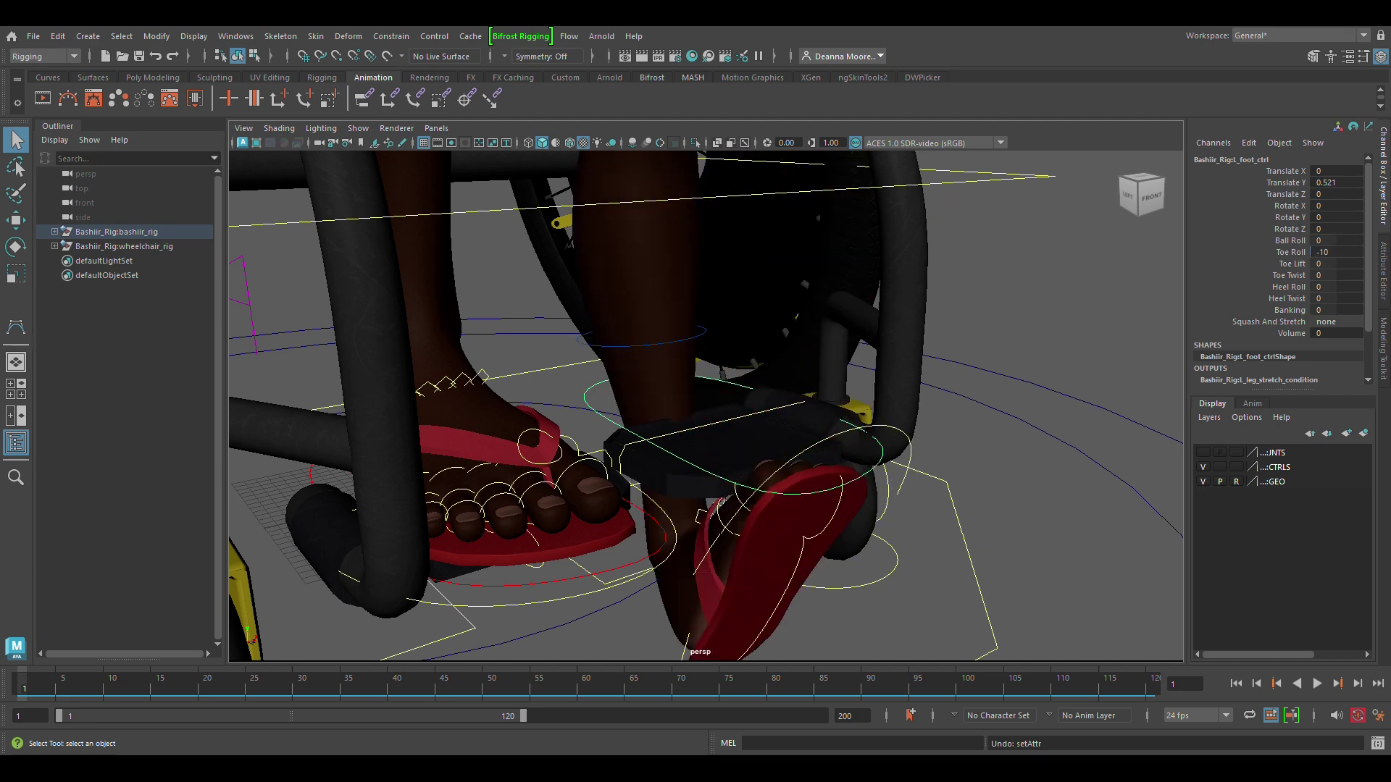
key(ctrl+z)
click(1339, 264)
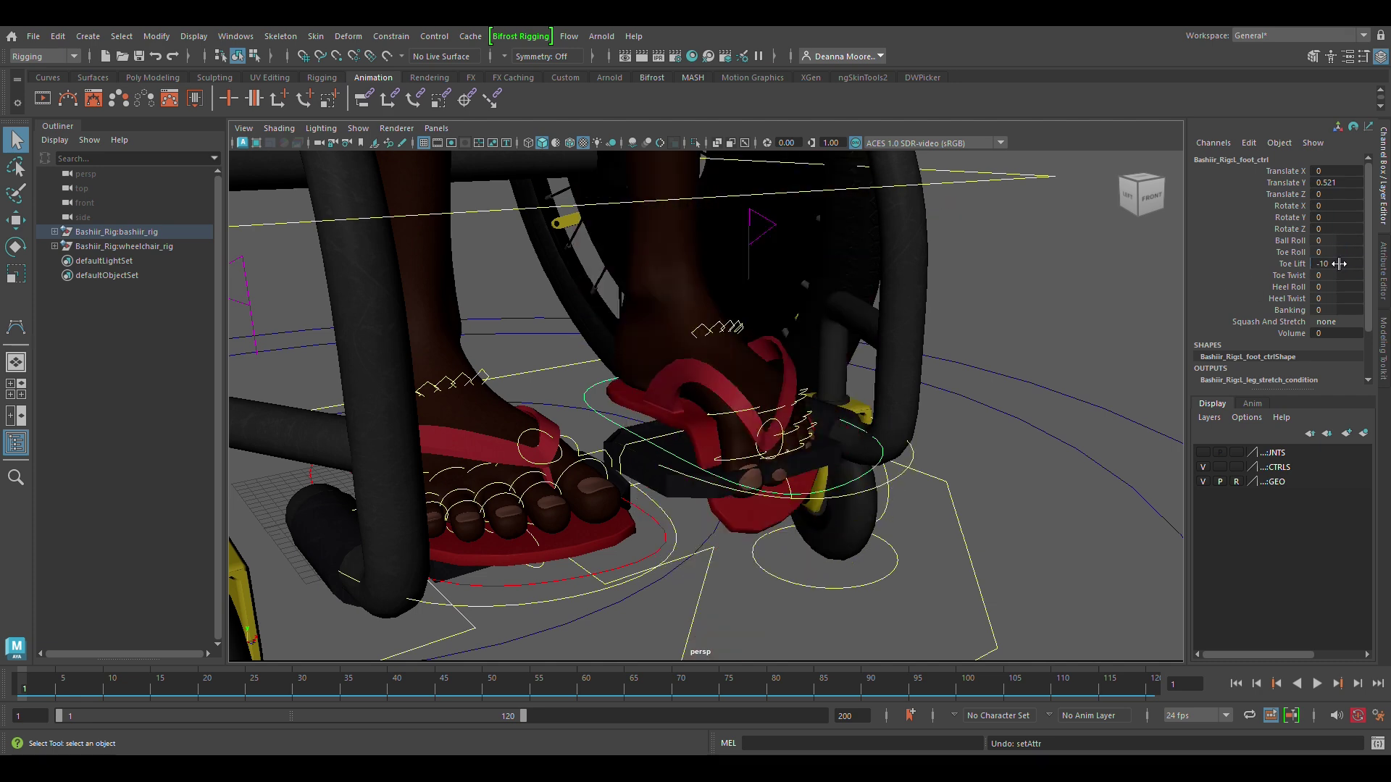
key(ctrl+z)
Try the left foot control's toe twist and heel attributes, undoing the changes
drag(1340, 276, 1314, 298)
key(ctrl+z)
key(ctrl+z)
key(ctrl+z)
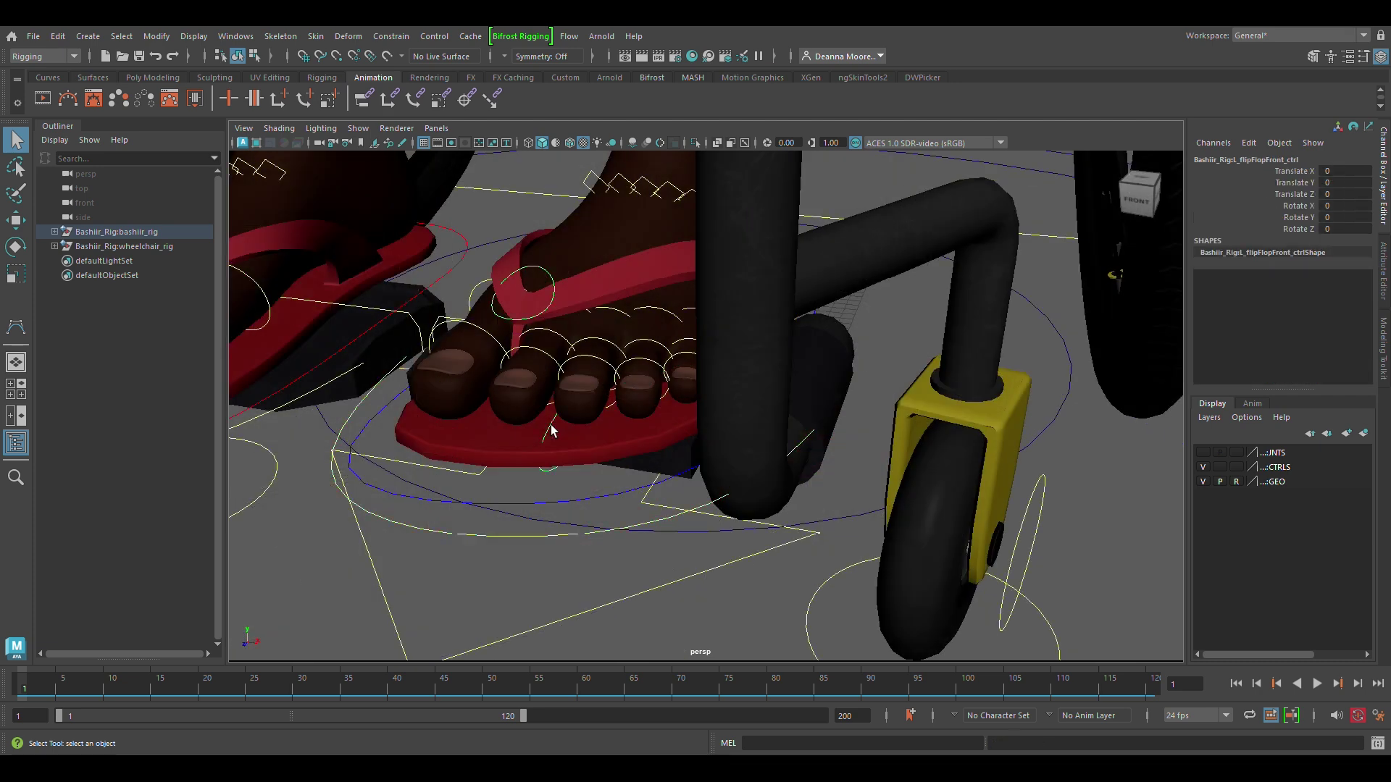
Try rotating the left flip-flop's front control, and select its strap control for moving
key(e)
drag(572, 371, 580, 366)
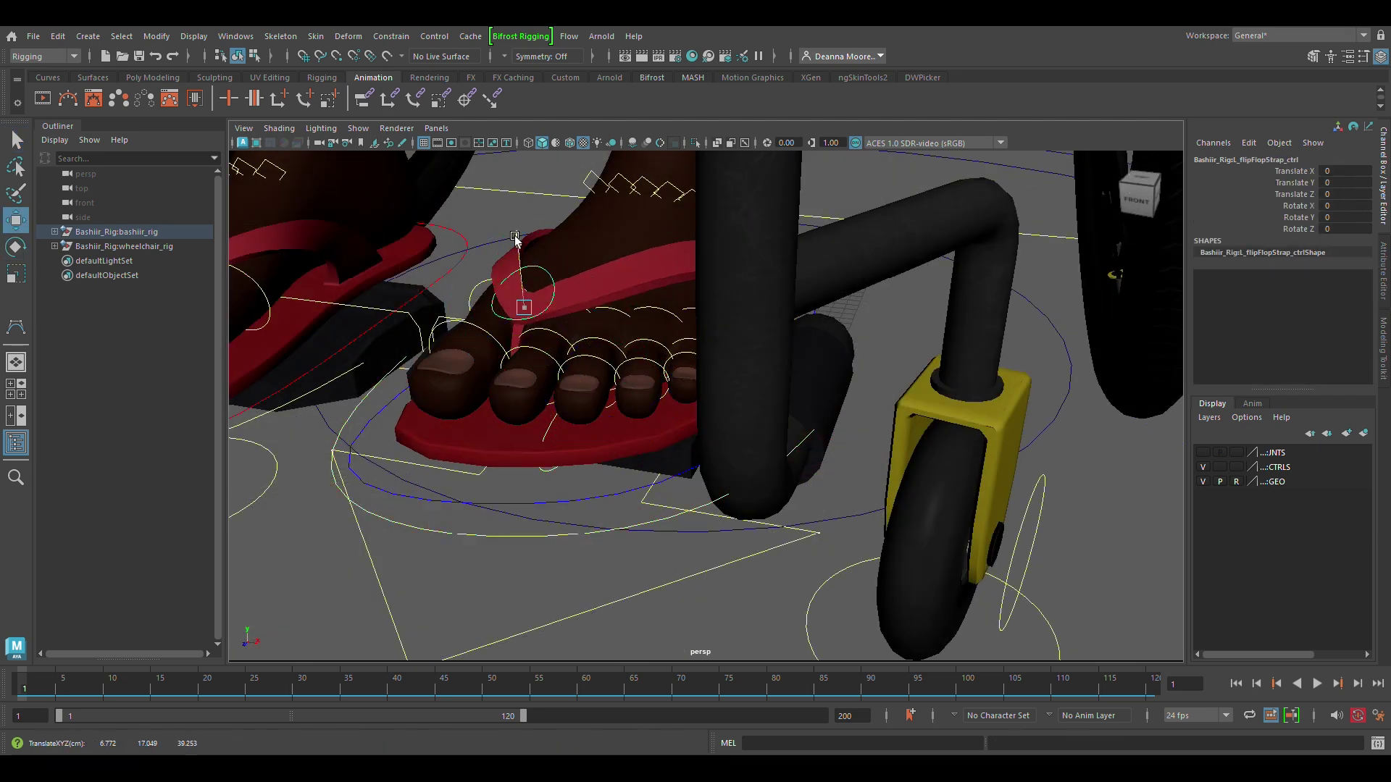
click(526, 286)
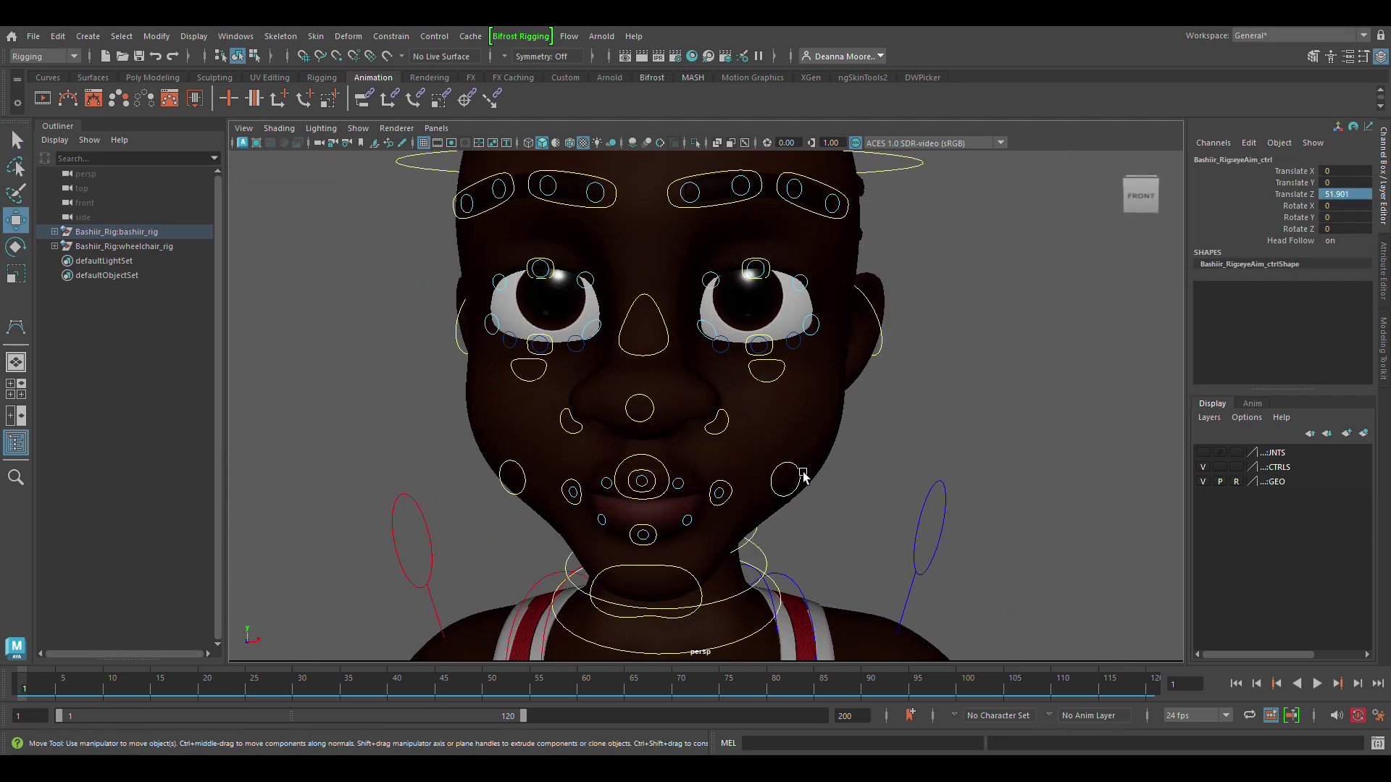
Move the left mouth corner control outward and down, and rotate the central mouth control
click(791, 481)
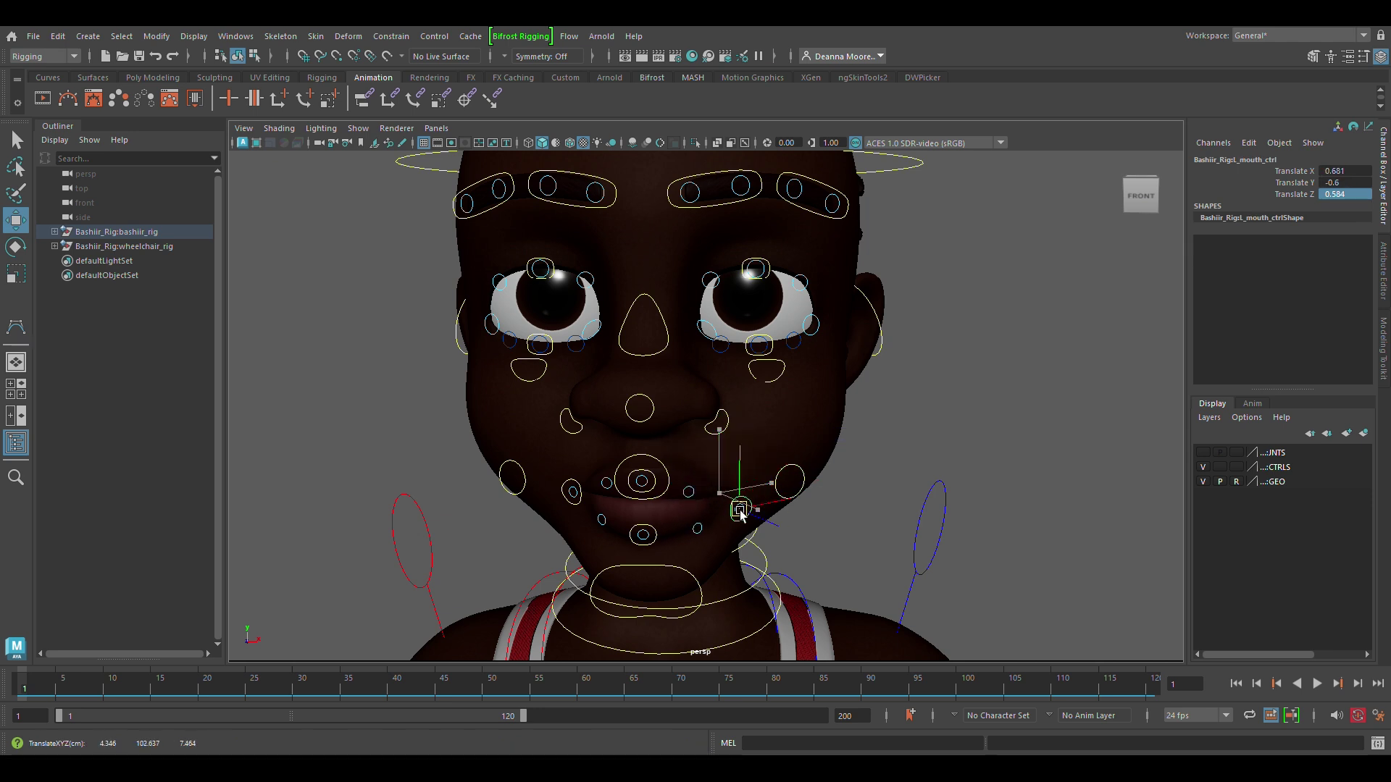
click(641, 481)
key(e)
drag(674, 464, 674, 507)
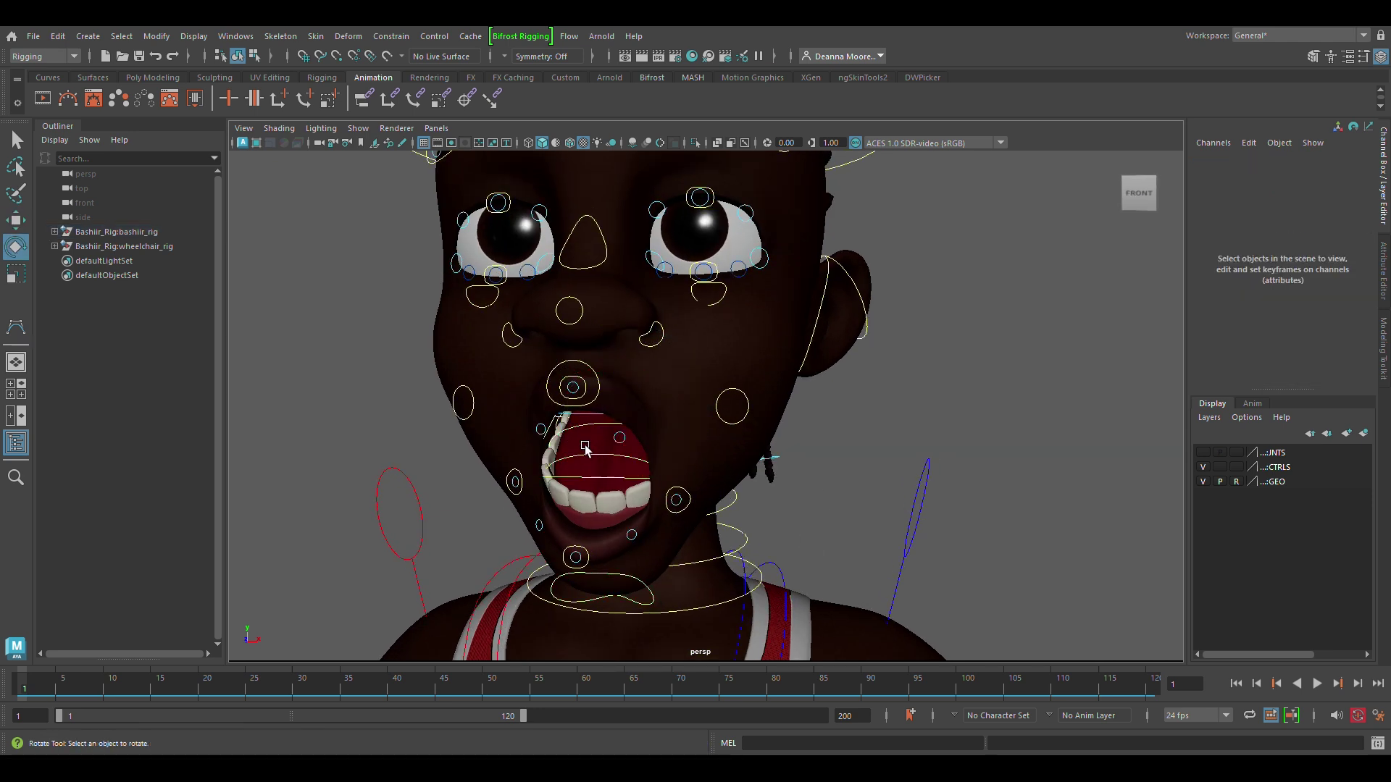
Rotate the tongue control inside the open mouth, and move the left nostril control upward and outward
click(588, 454)
drag(607, 458, 631, 391)
click(657, 326)
key(w)
drag(651, 334, 711, 298)
click(722, 299)
Close the left eye by moving its upper eyelid control down
click(702, 190)
key(ctrl+z)
drag(700, 177, 700, 245)
click(700, 197)
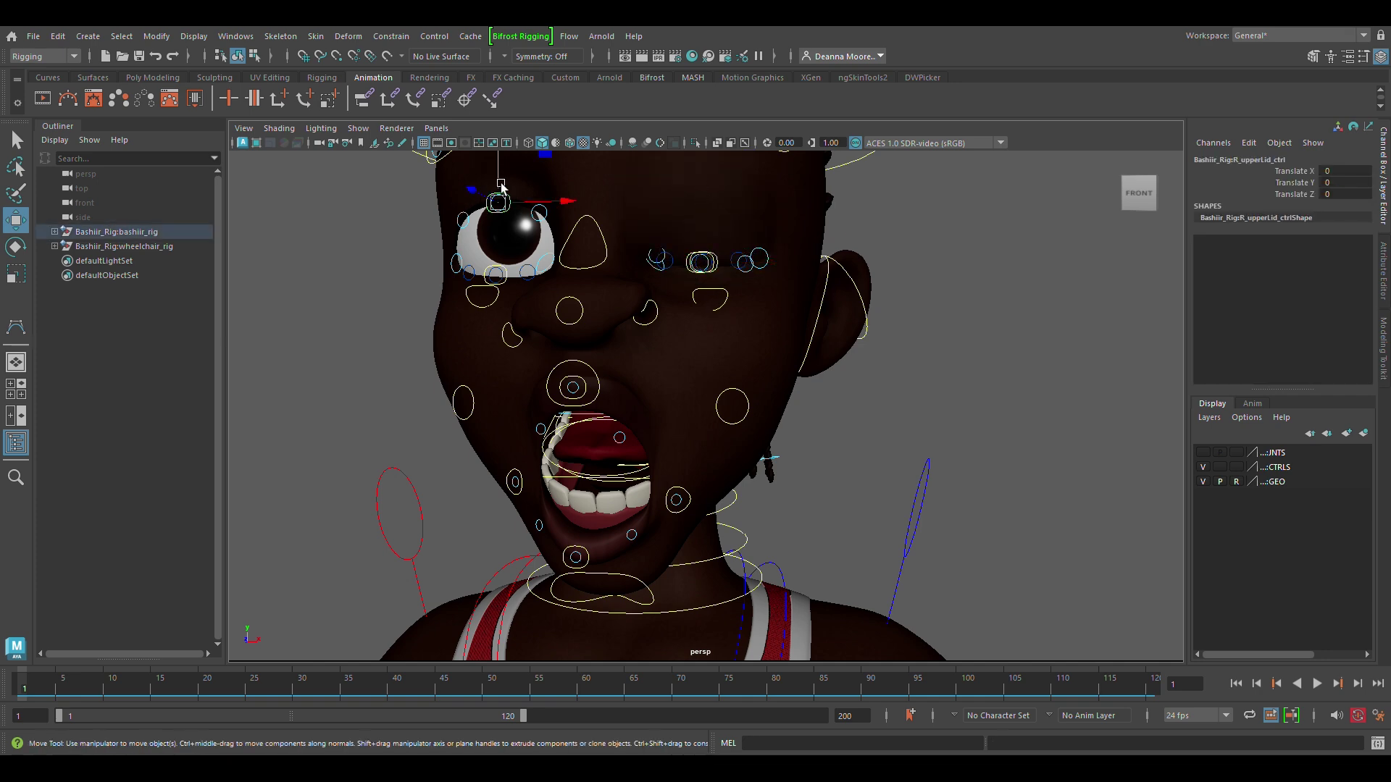
Reshape the right eye by pulling the outer upper lid control up and outward and raising the lower lid controls
click(518, 229)
click(463, 212)
drag(463, 211, 444, 193)
click(528, 273)
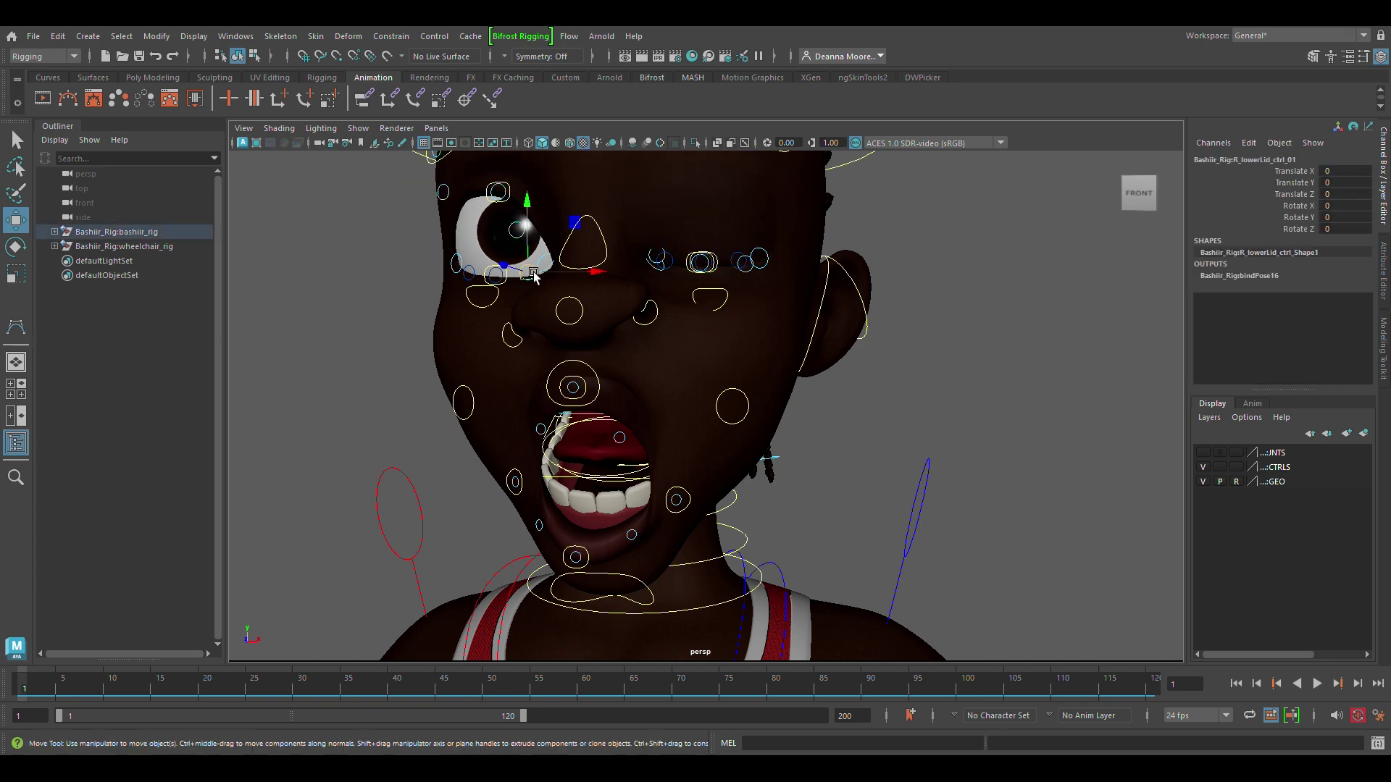
drag(528, 273, 526, 261)
click(502, 279)
drag(494, 203, 495, 186)
Raise several controls along the left eyebrow
alt+middle_drag(600, 313, 584, 453)
click(635, 308)
drag(642, 287, 640, 254)
click(749, 281)
drag(744, 297, 744, 270)
click(664, 254)
drag(664, 253, 664, 233)
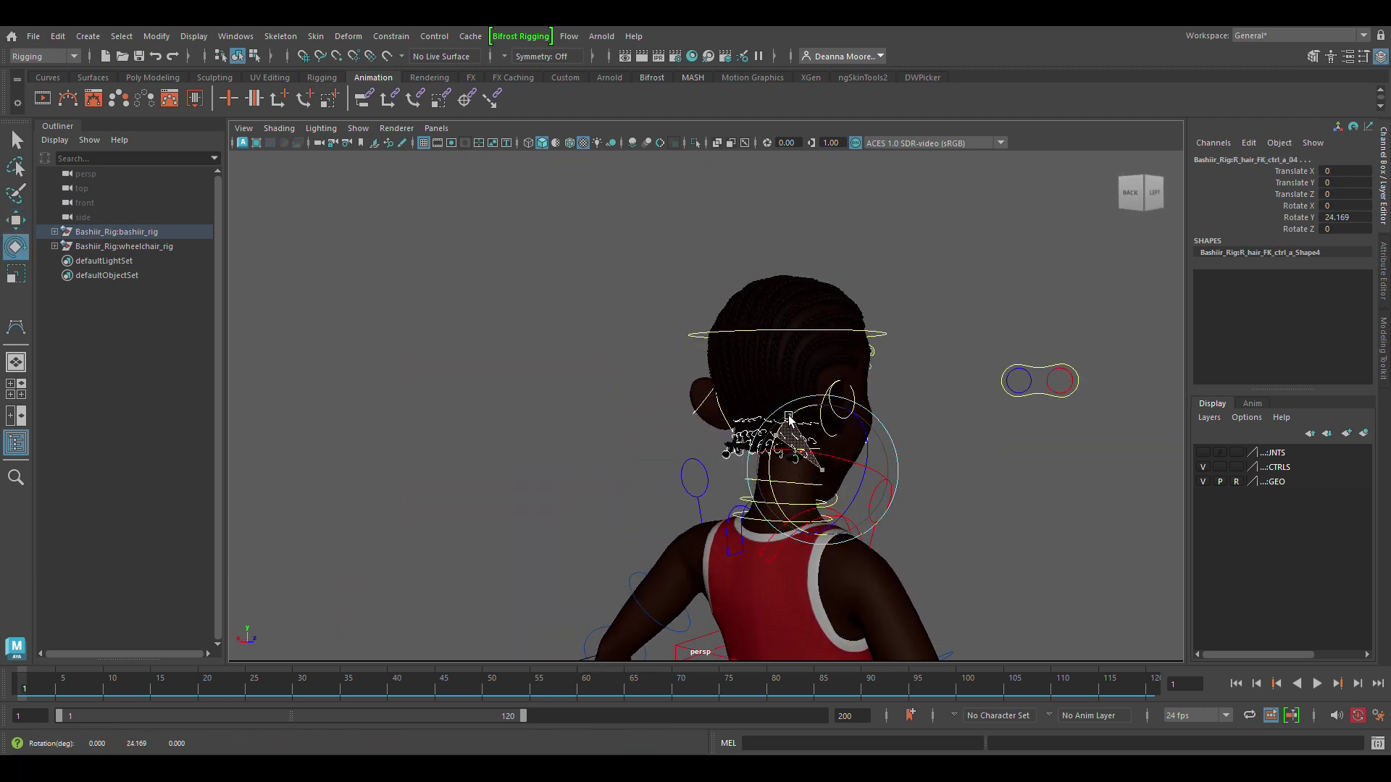
Try swinging the back braids by rotating the right hair FK control about Y, undoing the rotations
drag(788, 416, 771, 447)
alt+drag(686, 522, 812, 521)
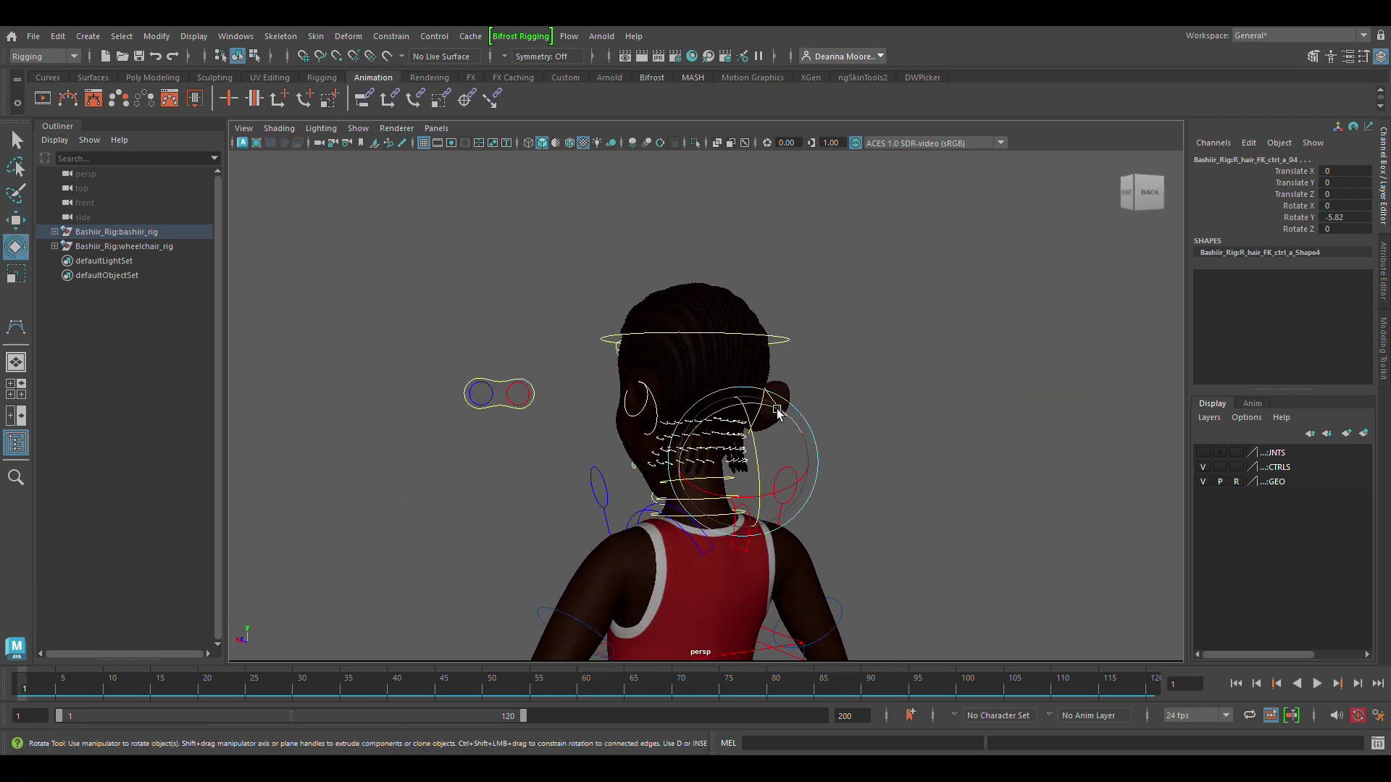
drag(785, 402, 742, 410)
key(ctrl+z)
key(ctrl+z)
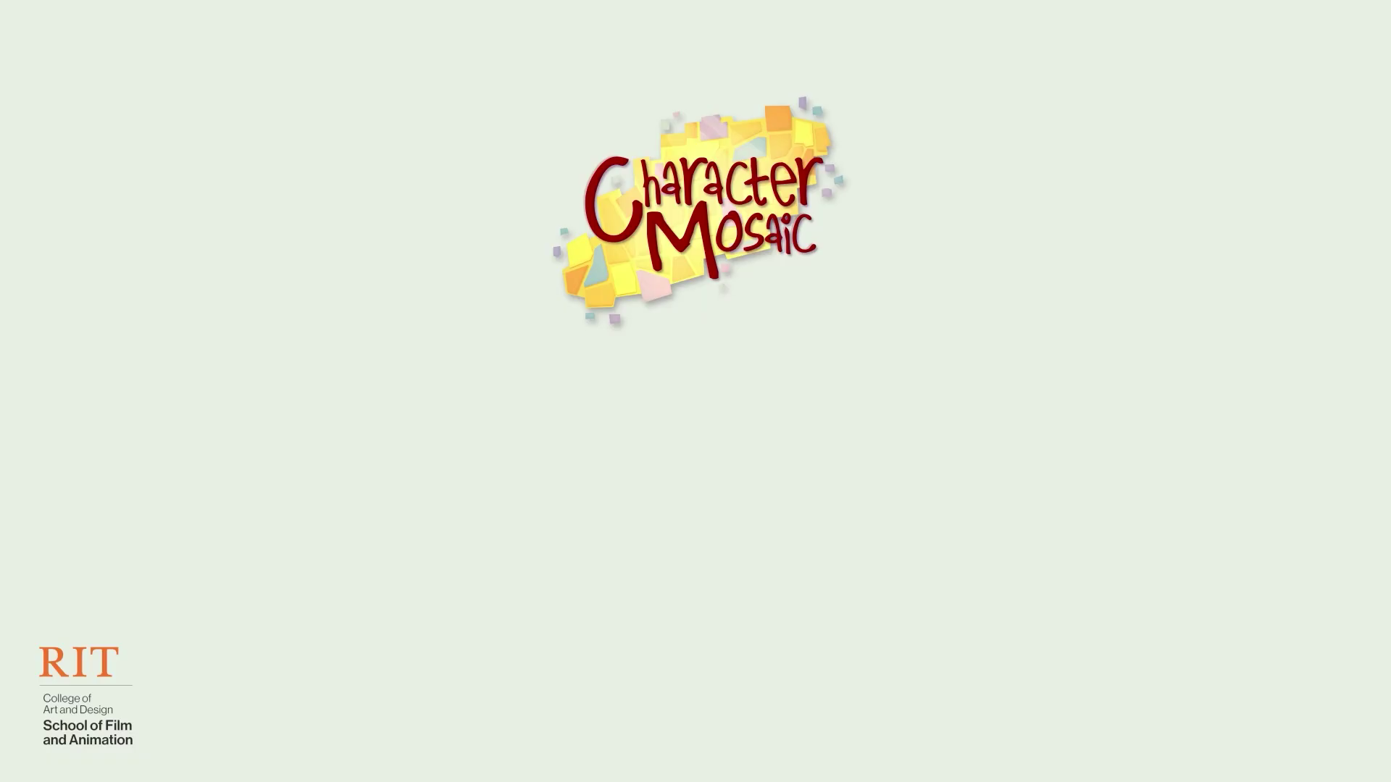